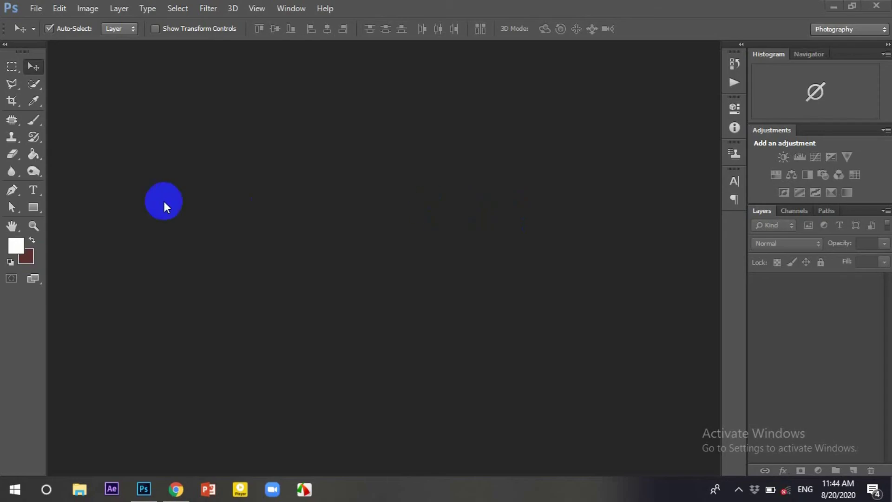
# - Create a white 960 × 960 px, 300 ppi document and add an empty Layer 1 above Background
pyautogui.click(33, 7)
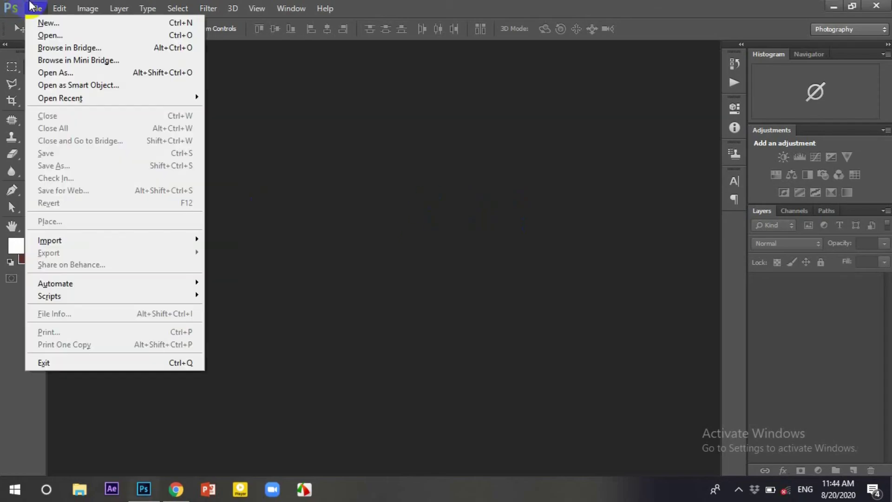
pyautogui.click(46, 22)
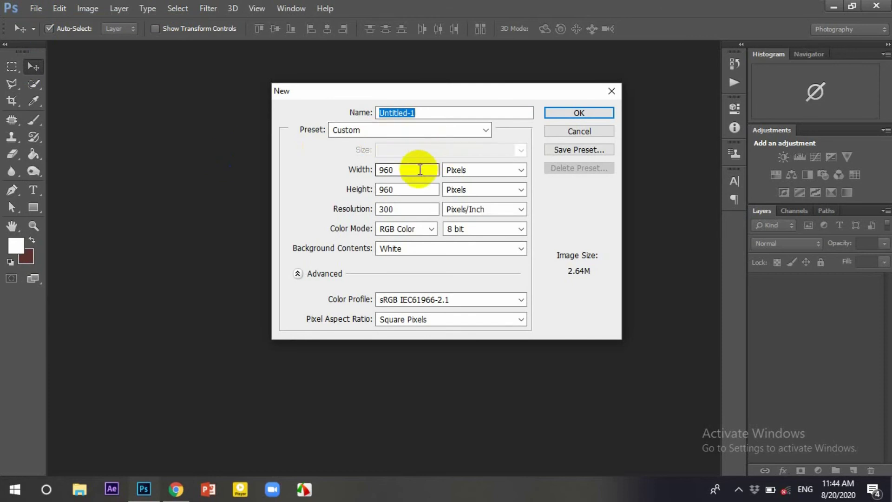
pyautogui.moveTo(420, 169); pyautogui.dragTo(358, 170)
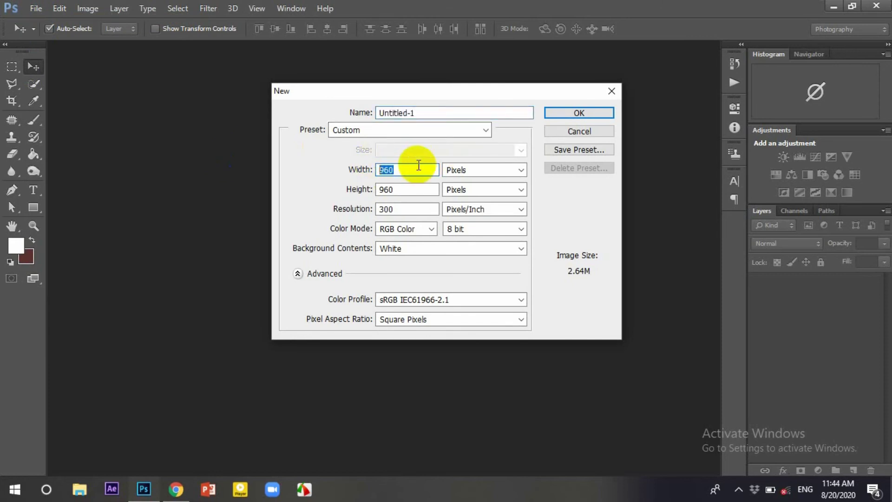
pyautogui.click(397, 170)
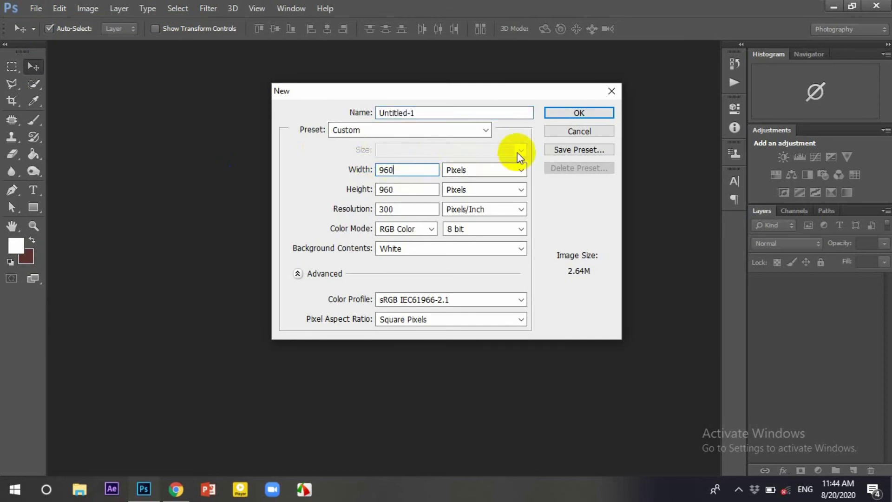
pyautogui.click(575, 114)
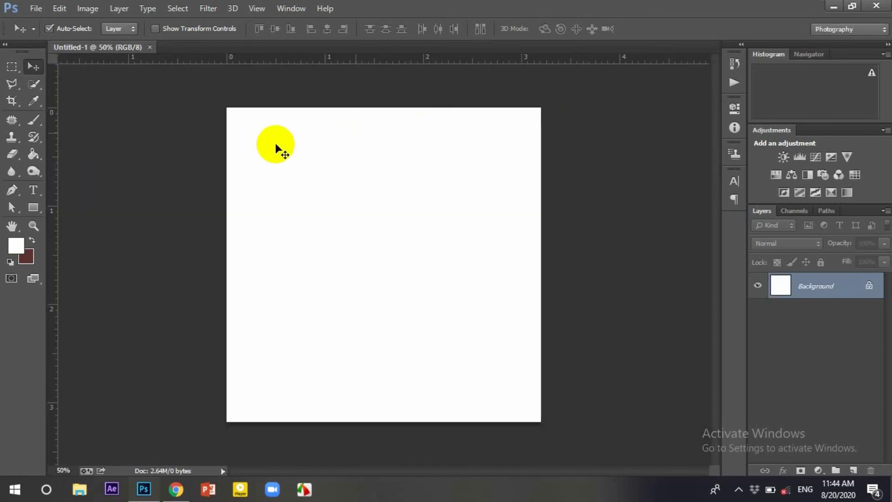
pyautogui.moveTo(274, 143); pyautogui.dragTo(249, 153)
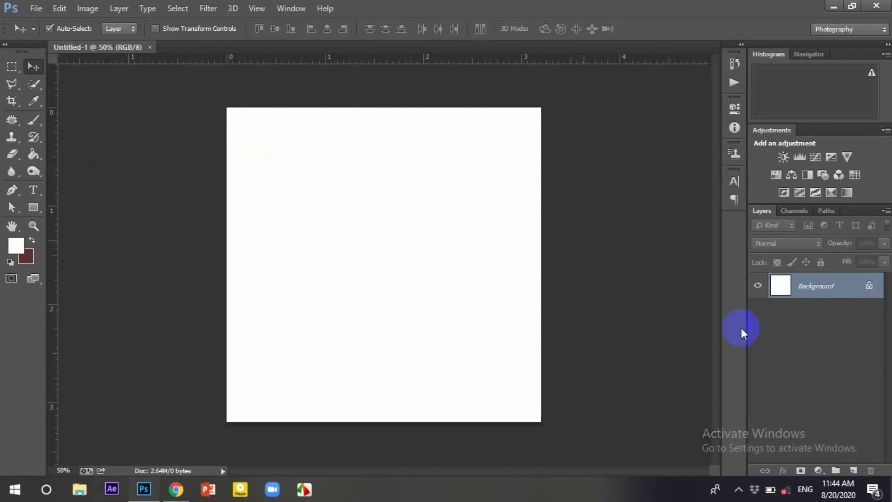
pyautogui.click(853, 470)
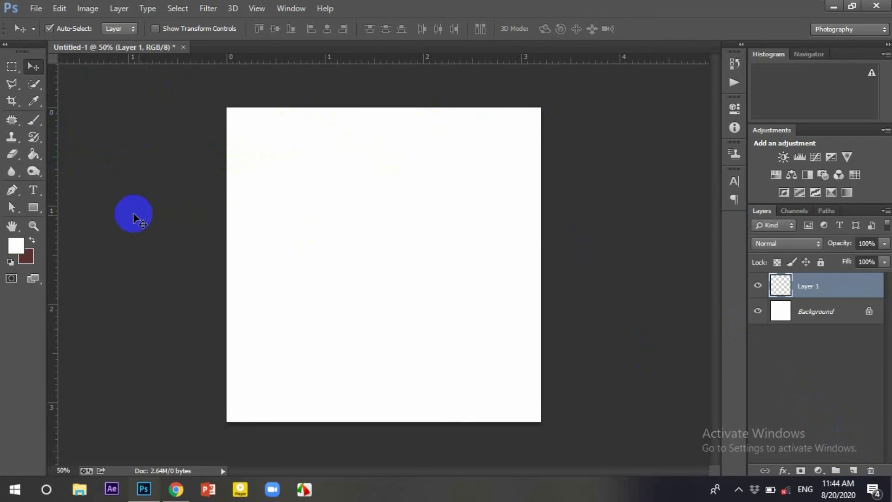
# - Draw a rectangle shape covering the whole canvas
pyautogui.click(33, 207)
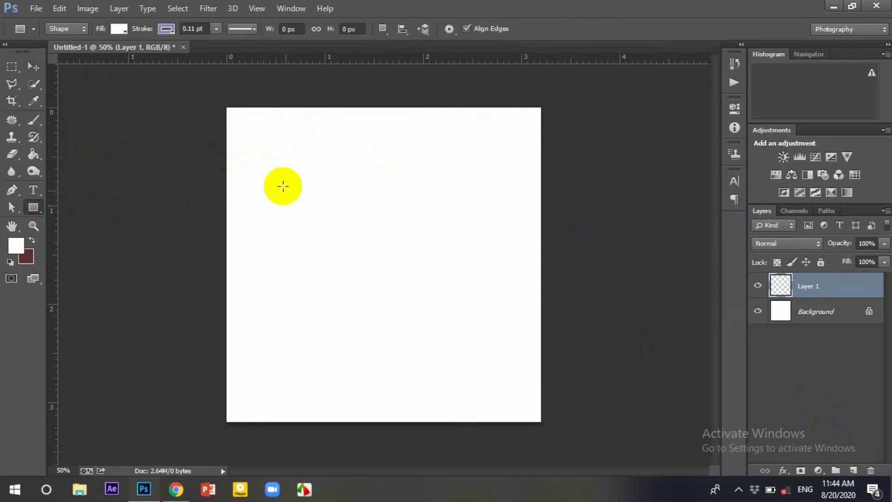
pyautogui.click(229, 101)
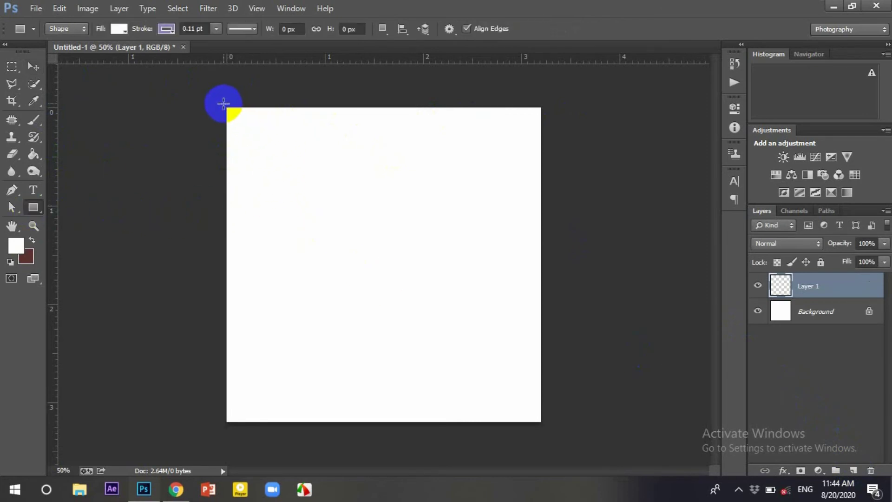
pyautogui.moveTo(223, 103)
pyautogui.mouseDown()
pyautogui.moveTo(634, 428)
pyautogui.moveTo(618, 408)
pyautogui.mouseUp()
# - Fill the rectangle with light blue #89b6e4
pyautogui.click(616, 178)
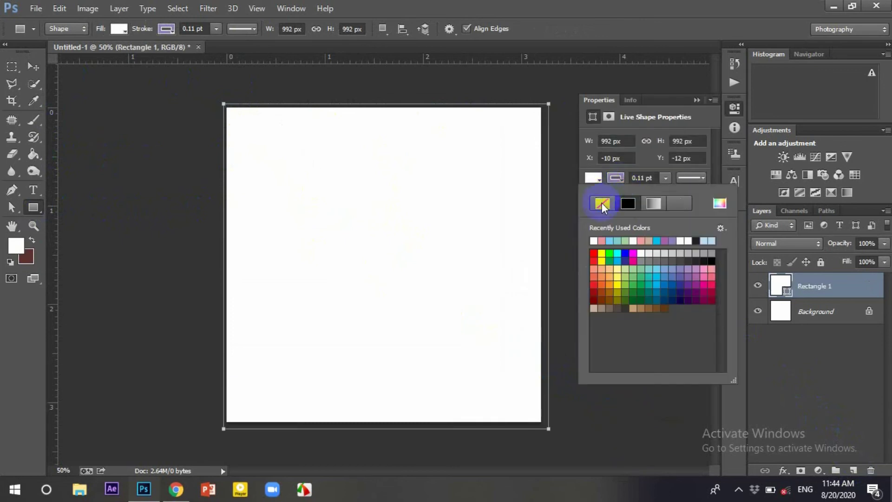
pyautogui.click(600, 180)
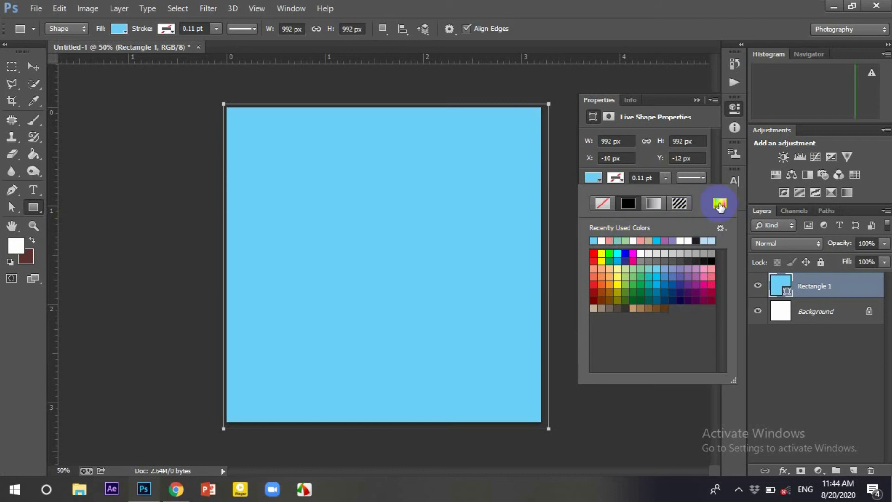
pyautogui.click(719, 204)
pyautogui.click(780, 243)
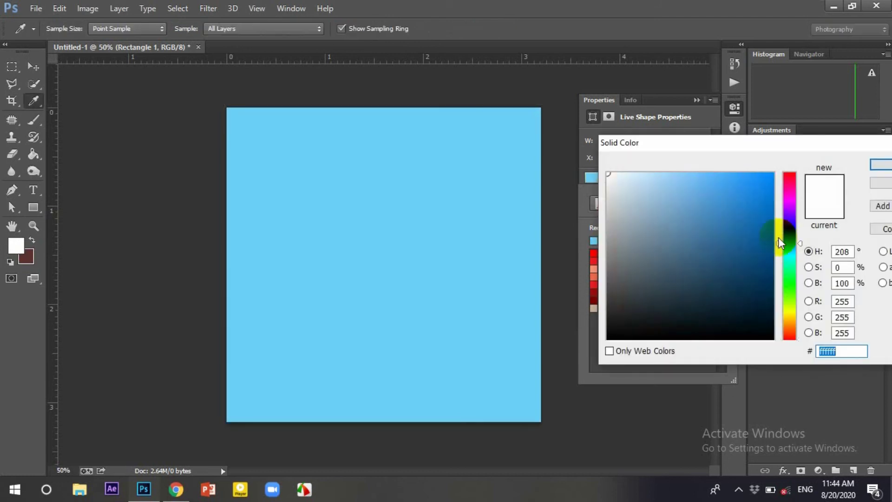
pyautogui.click(679, 188)
pyautogui.click(880, 164)
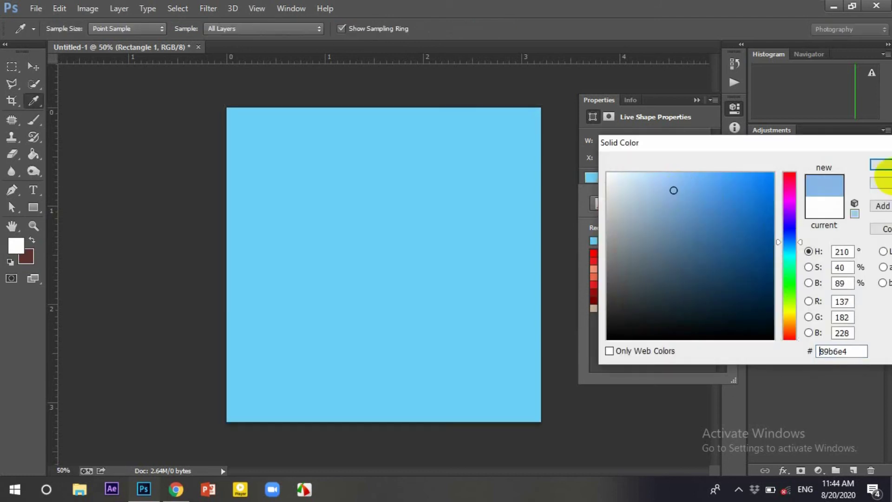
pyautogui.click(699, 100)
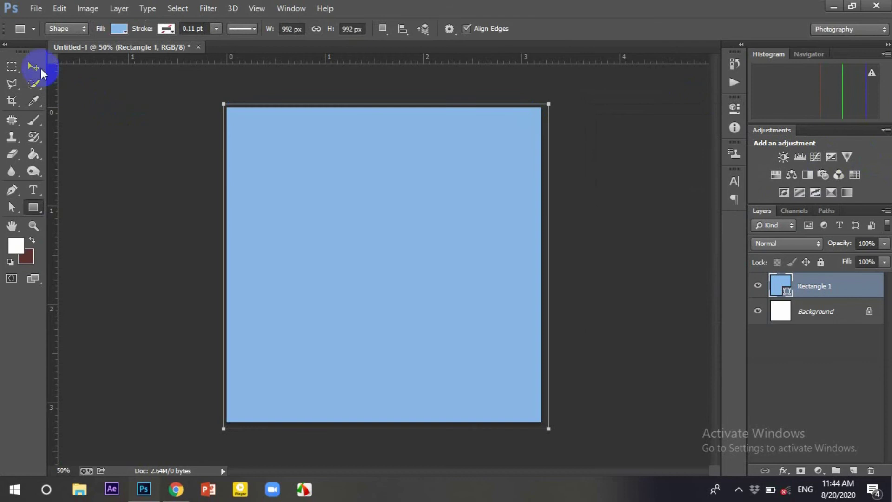
pyautogui.click(33, 67)
# - Enlarge Rectangle 1 past the canvas and rotate it about −45° around the top-left corner
pyautogui.hotkey('ctrl', 't')
pyautogui.moveTo(555, 103)
pyautogui.mouseDown()
pyautogui.moveTo(544, 79)
pyautogui.moveTo(432, 75)
pyautogui.mouseUp()
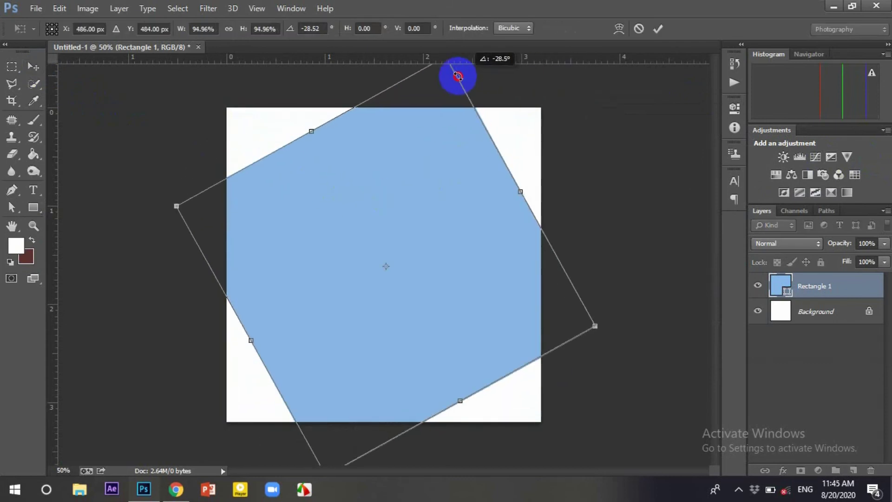
pyautogui.moveTo(598, 311); pyautogui.dragTo(530, 243)
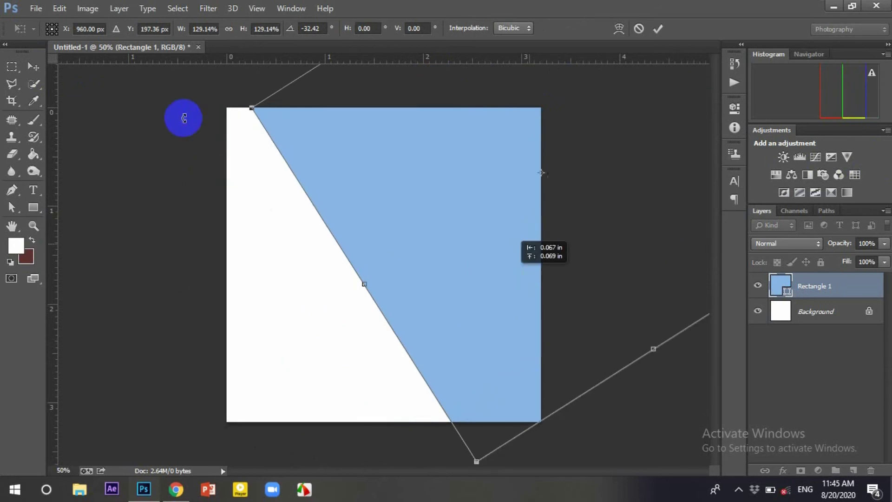
pyautogui.moveTo(148, 128); pyautogui.dragTo(153, 136)
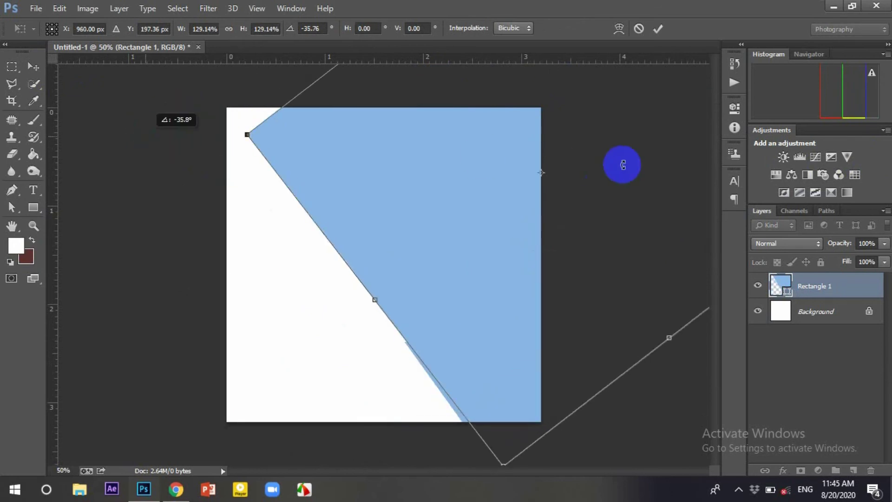
pyautogui.moveTo(621, 164); pyautogui.dragTo(623, 139)
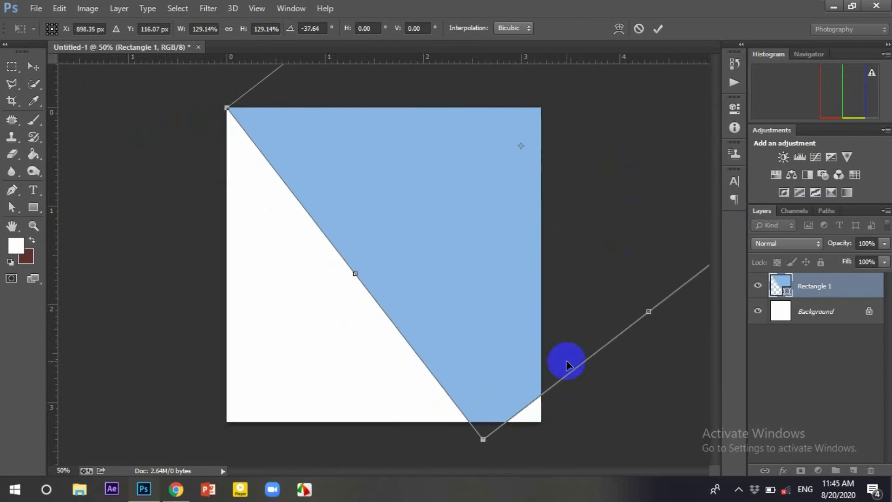
pyautogui.moveTo(521, 147); pyautogui.dragTo(227, 108)
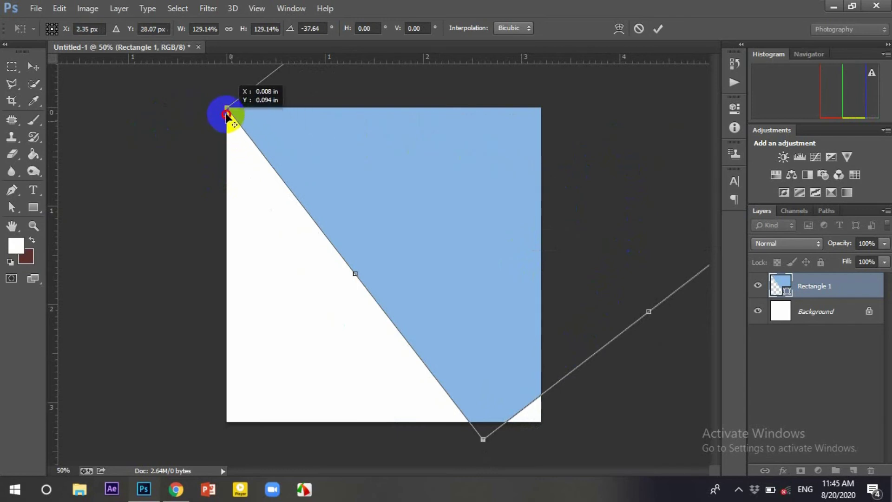
pyautogui.moveTo(484, 453)
pyautogui.mouseDown()
pyautogui.moveTo(536, 413)
pyautogui.moveTo(567, 432)
pyautogui.mouseUp()
pyautogui.click(658, 28)
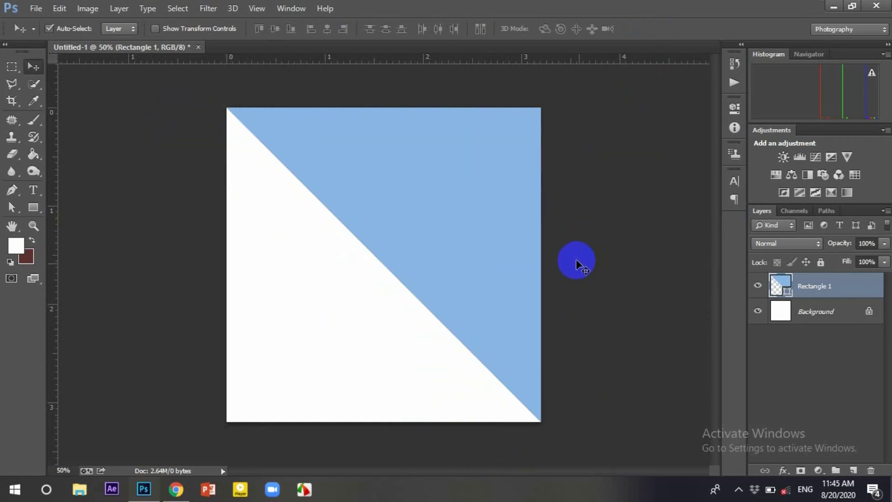
# - Add an empty Layer 1, then tilt Rectangle 1 about 11° around its bottom-right corner
pyautogui.click(857, 471)
pyautogui.click(799, 311)
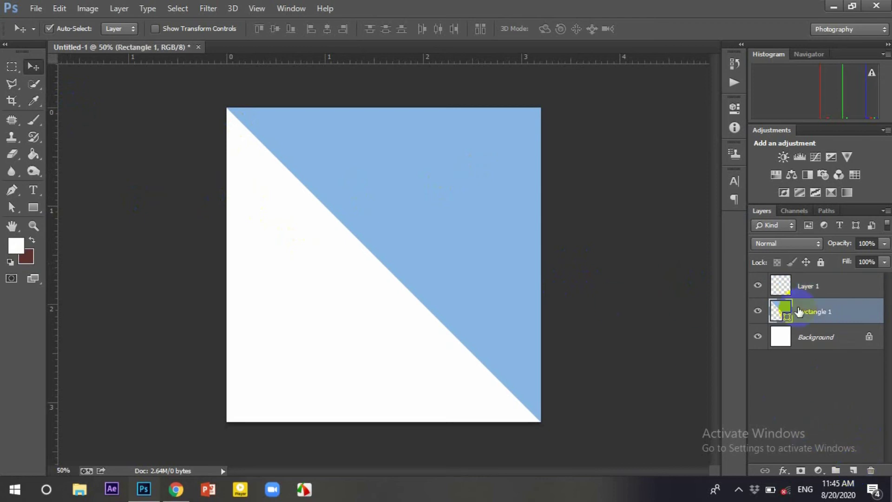
pyautogui.hotkey('ctrl', 't')
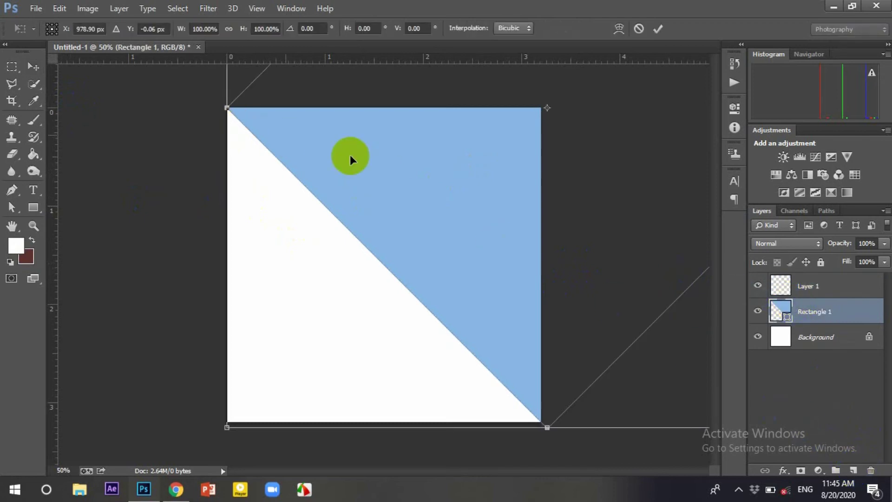
pyautogui.moveTo(547, 108); pyautogui.dragTo(548, 426)
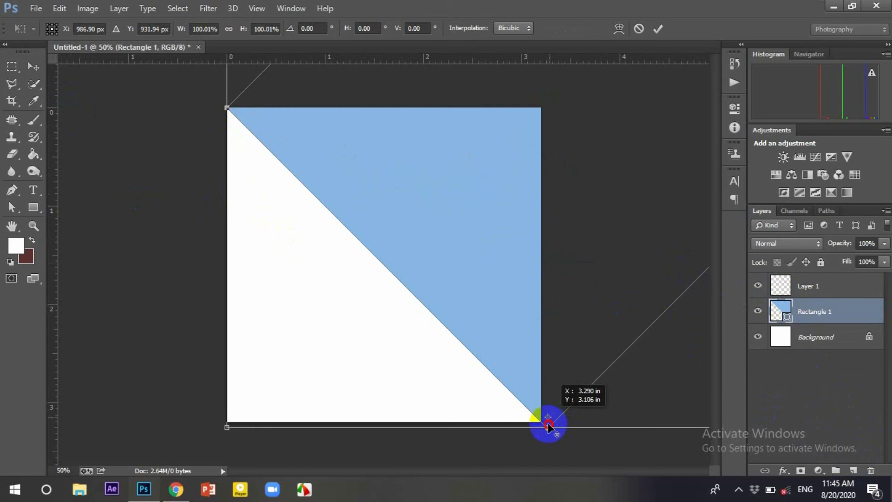
pyautogui.moveTo(221, 91)
pyautogui.mouseDown()
pyautogui.moveTo(272, 79)
pyautogui.moveTo(308, 84)
pyautogui.mouseUp()
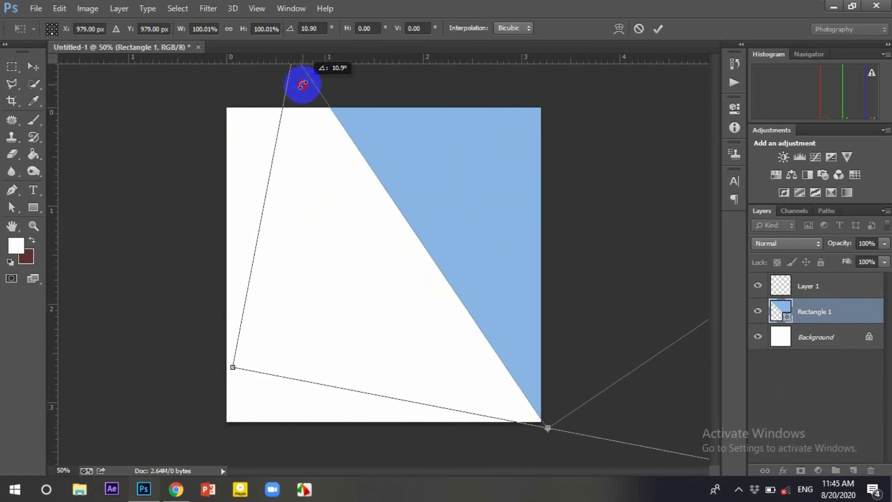
pyautogui.moveTo(308, 84); pyautogui.dragTo(344, 115)
pyautogui.moveTo(239, 241); pyautogui.dragTo(229, 249)
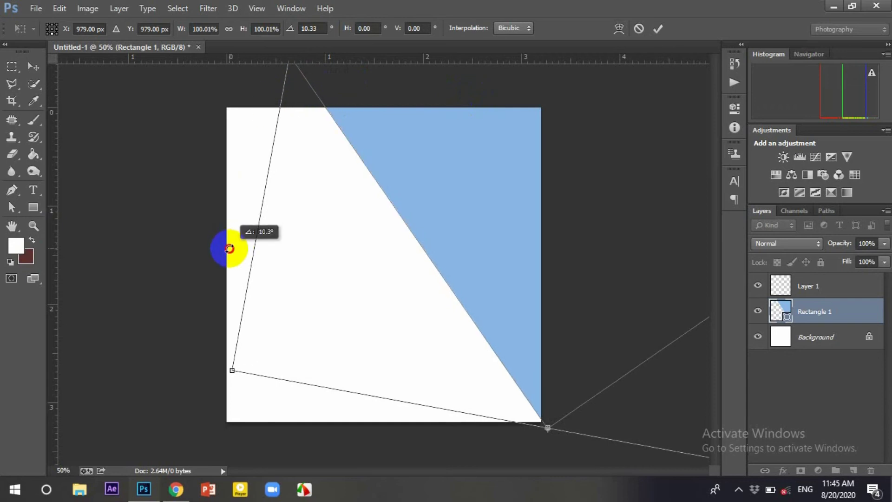
pyautogui.moveTo(556, 453); pyautogui.dragTo(564, 450)
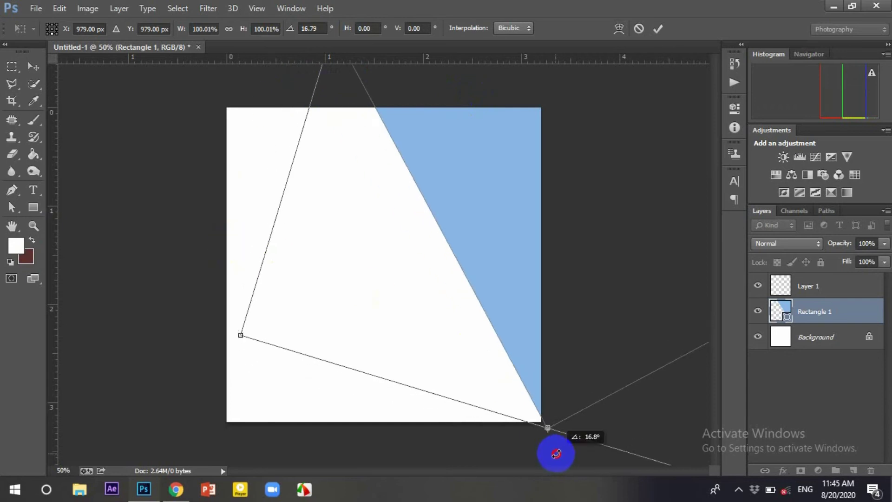
pyautogui.click(659, 32)
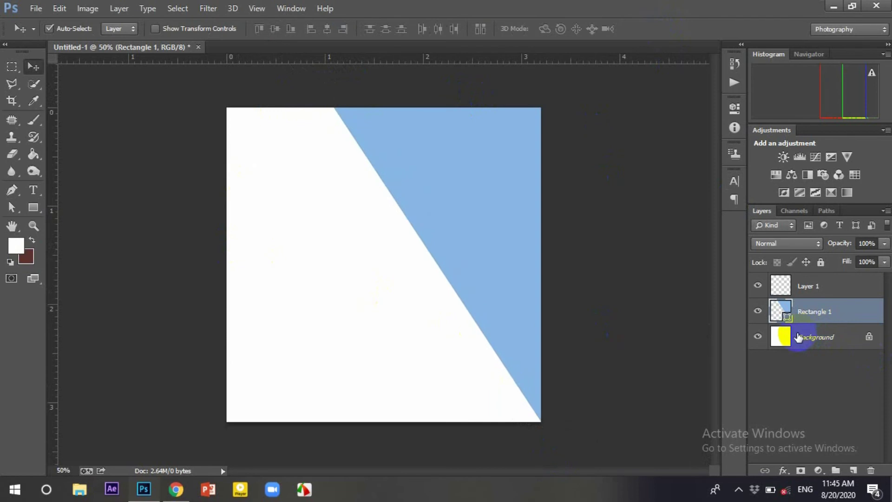
pyautogui.hotkey('ctrl', '+')
pyautogui.hotkey('ctrl', '+')
# - Set up a white hard round brush at size 150 and 38% opacity on Layer 1
pyautogui.moveTo(613, 408); pyautogui.dragTo(469, 219)
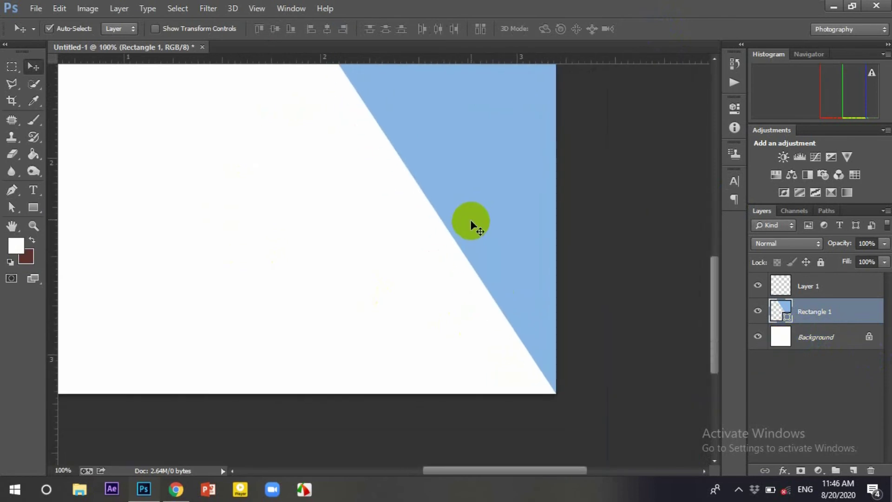
pyautogui.hotkey('ctrl', '-')
pyautogui.hotkey('ctrl', '-')
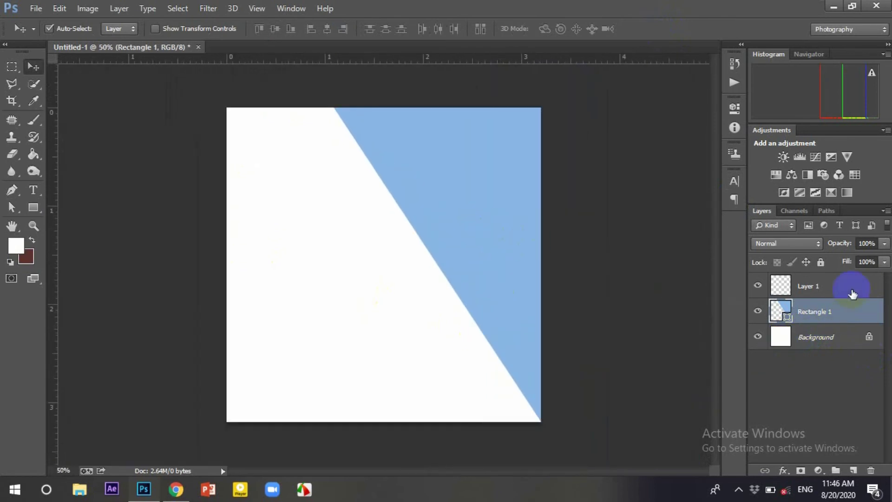
pyautogui.click(851, 286)
pyautogui.click(33, 120)
pyautogui.click(55, 30)
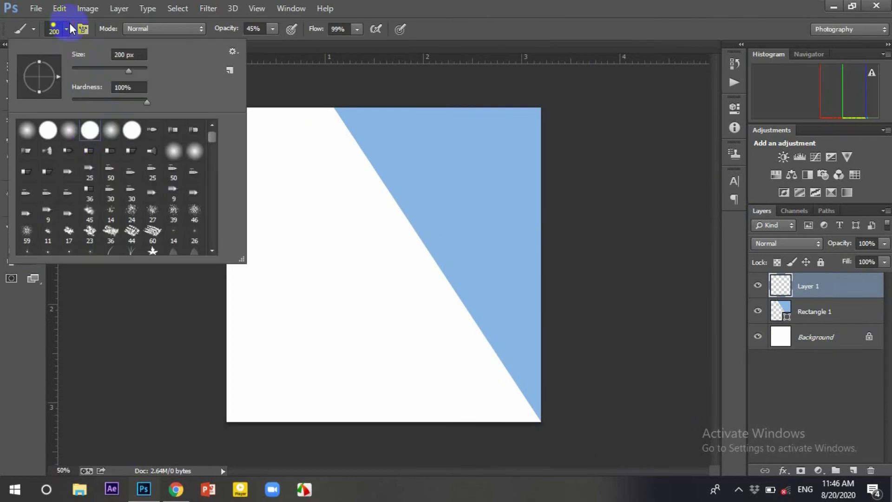
pyautogui.click(91, 131)
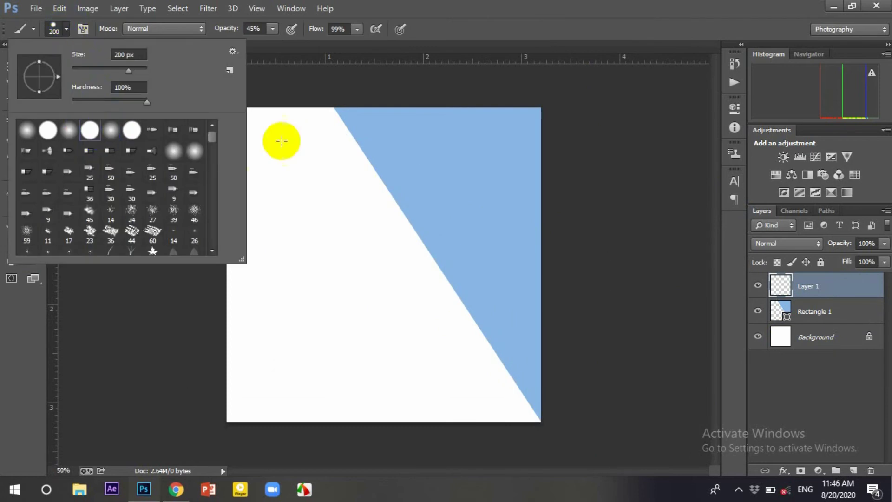
pyautogui.click(335, 65)
pyautogui.click(74, 218)
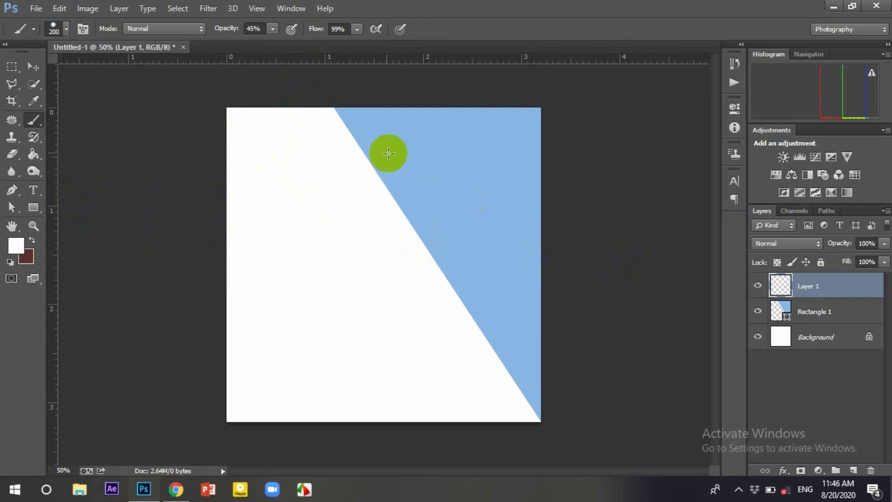
pyautogui.press('[')
pyautogui.press('[')
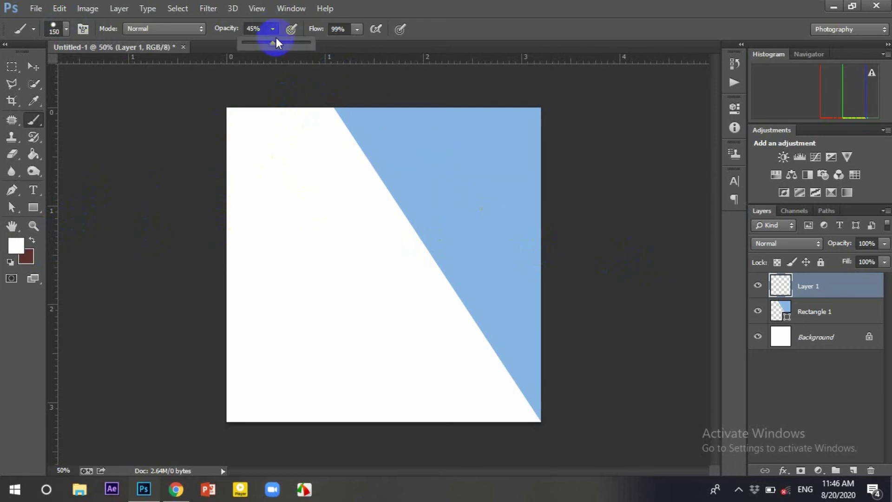
pyautogui.moveTo(268, 42); pyautogui.dragTo(269, 42)
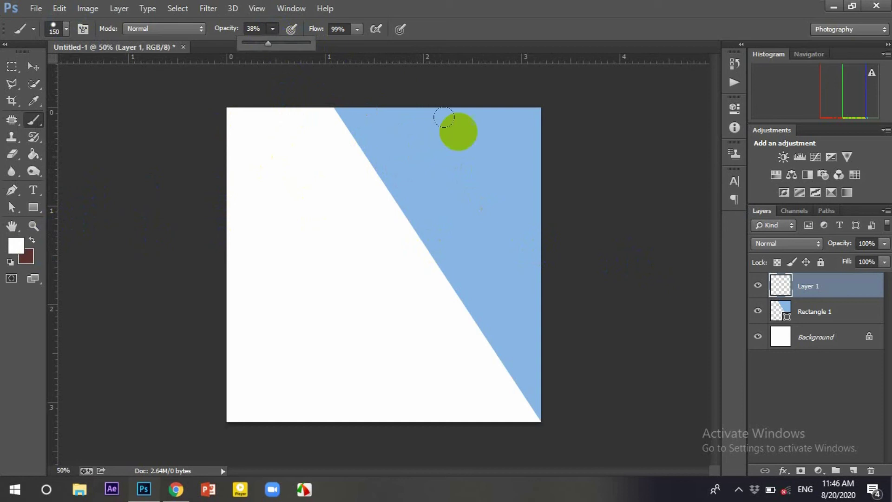
# - Paint pale circles of sizes 150, 250, 125 and 100 across the blue panel
pyautogui.click(423, 143)
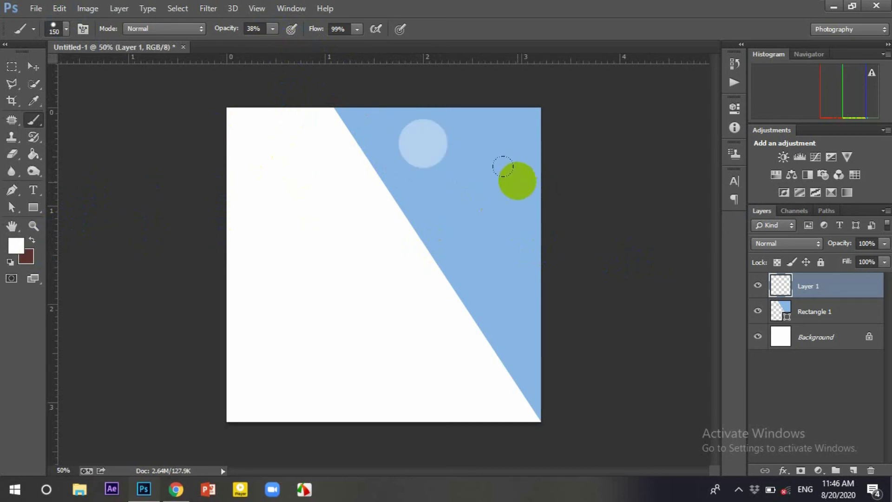
pyautogui.press(']')
pyautogui.press(']')
pyautogui.press(']')
pyautogui.click(511, 179)
pyautogui.press('[')
pyautogui.press('[')
pyautogui.press('[')
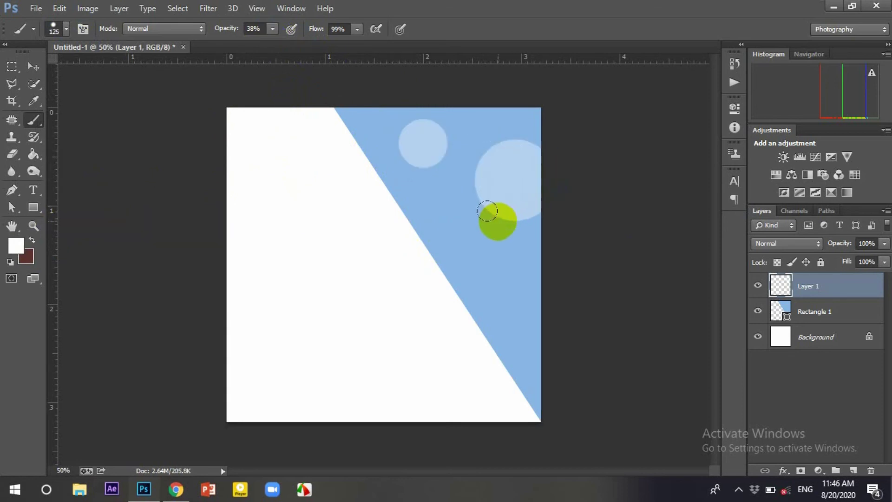
pyautogui.click(497, 221)
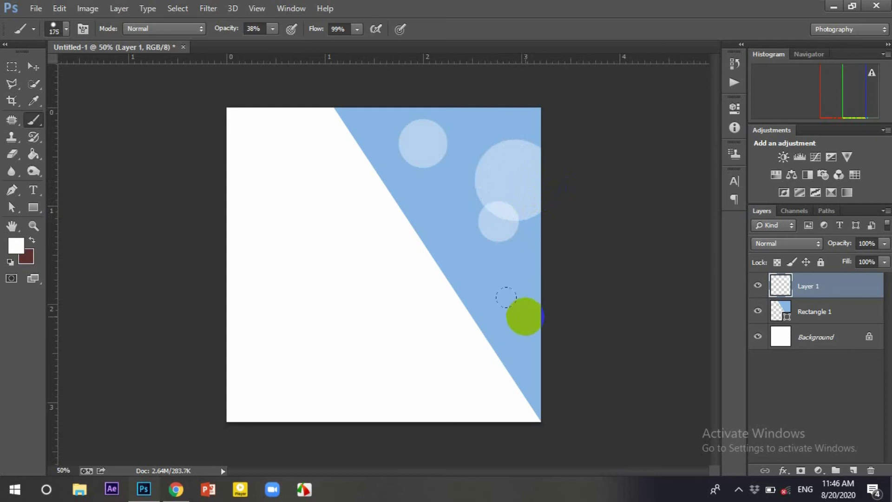
pyautogui.click(523, 316)
pyautogui.press('[')
pyautogui.press('[')
pyautogui.press('[')
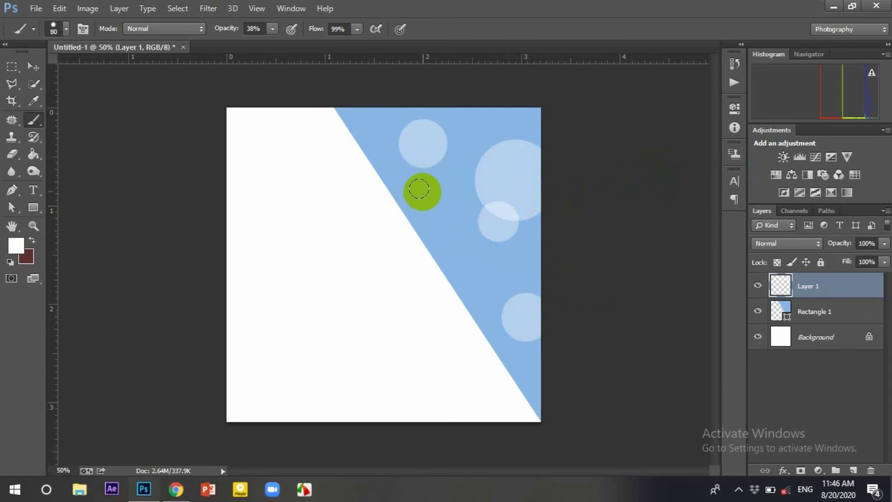
pyautogui.click(419, 189)
# - Lower Layer 1 opacity to 56% and add another pale circle beside the diagonal
pyautogui.click(884, 243)
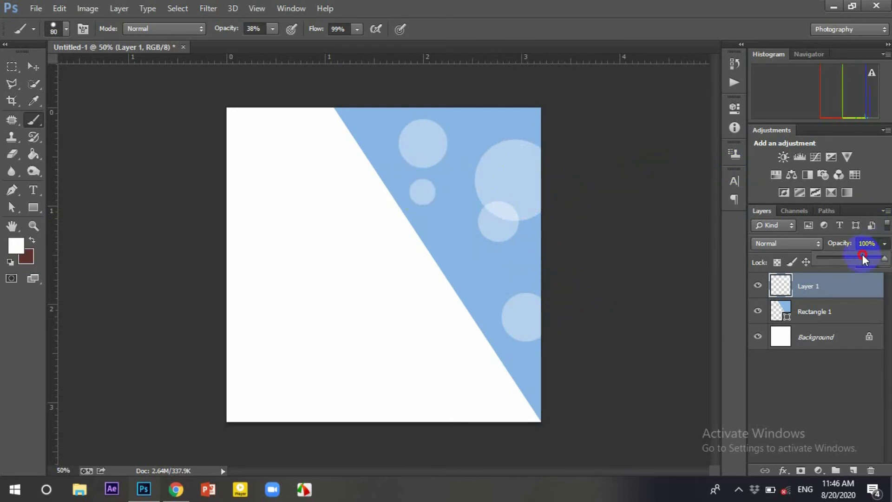
pyautogui.moveTo(862, 258); pyautogui.dragTo(853, 263)
pyautogui.click(469, 267)
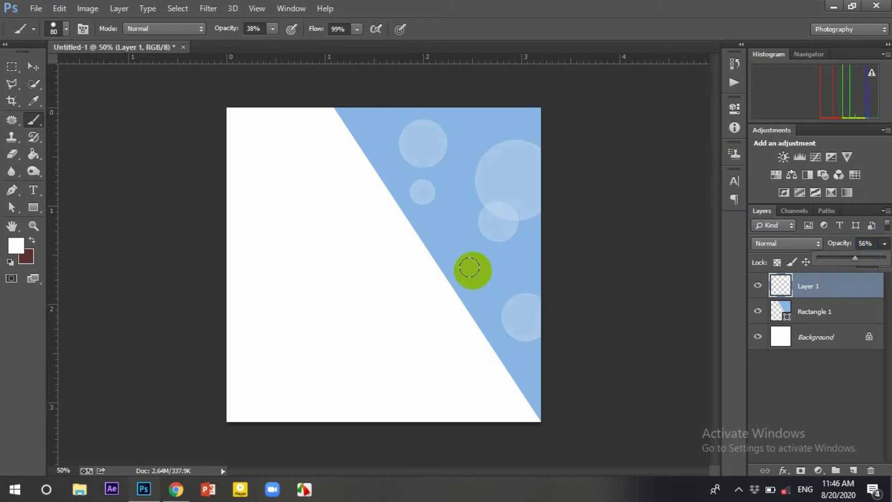
pyautogui.moveTo(464, 266); pyautogui.dragTo(461, 260)
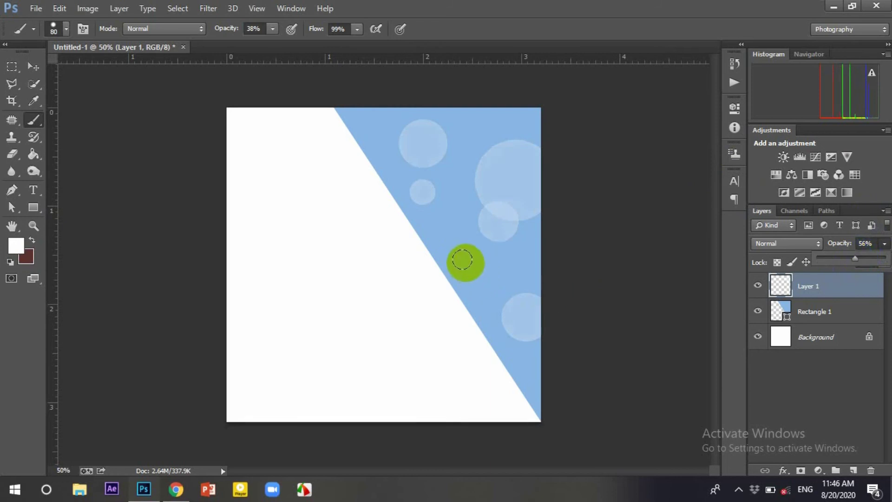
pyautogui.press(']')
pyautogui.press(']')
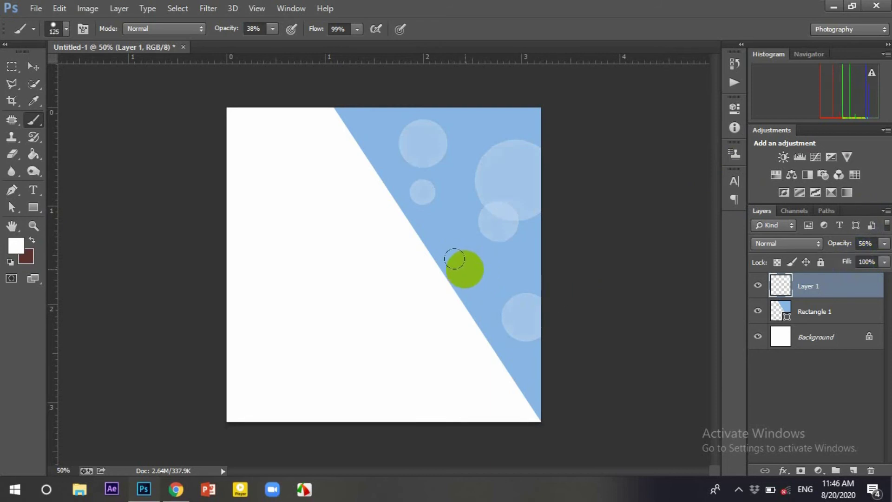
# - Select the Background layer and add an empty Layer 2 above it
pyautogui.click(33, 67)
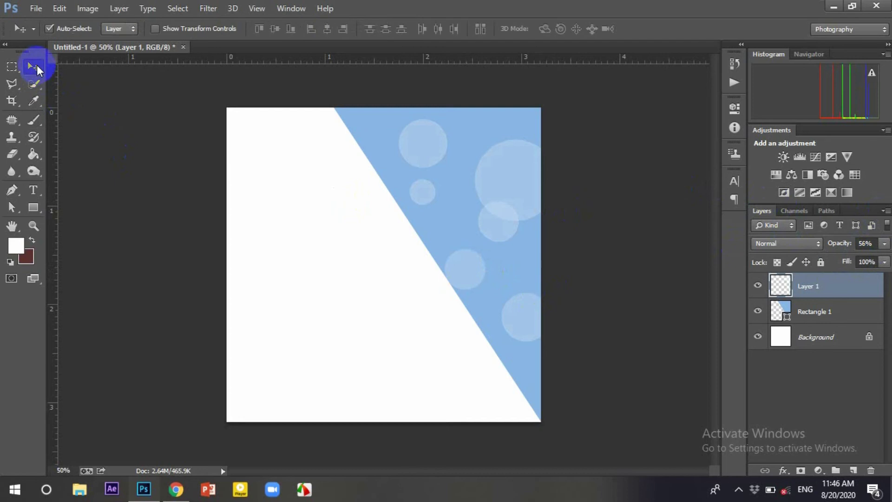
pyautogui.click(813, 312)
pyautogui.click(831, 338)
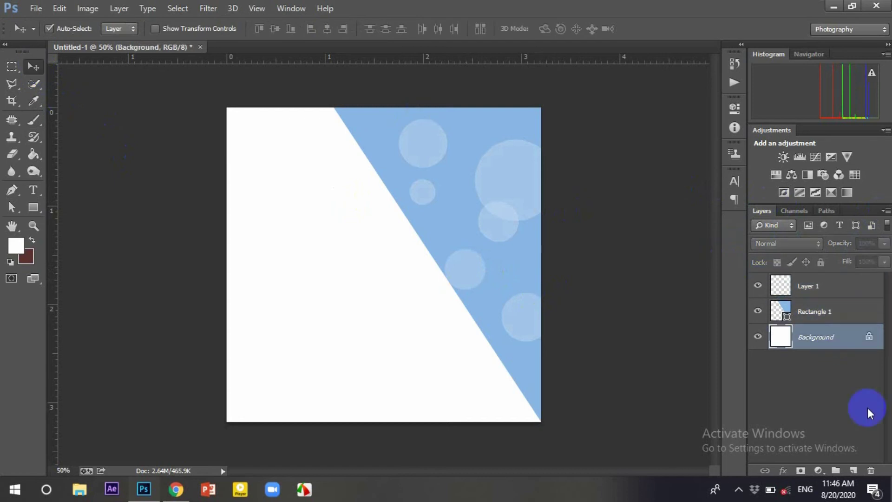
pyautogui.click(853, 470)
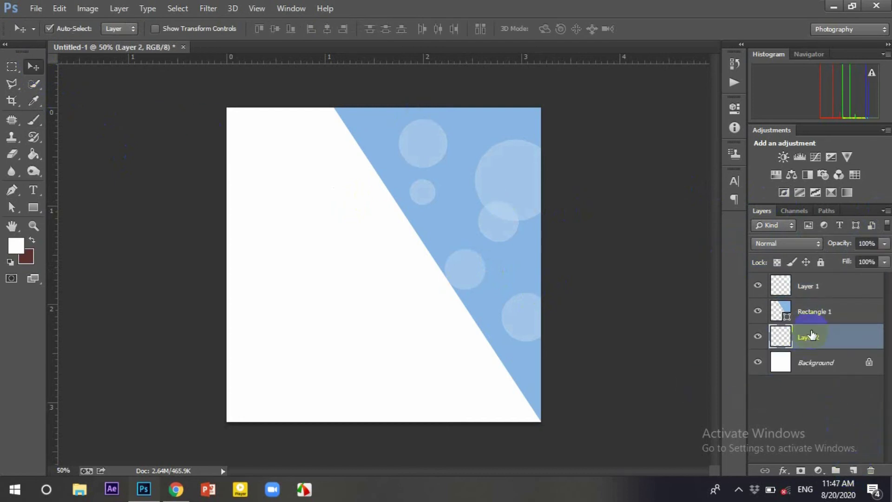
# - Delete Layer 2 and draw a rectangle just inside the canvas edges
pyautogui.press('Delete')
pyautogui.click(33, 208)
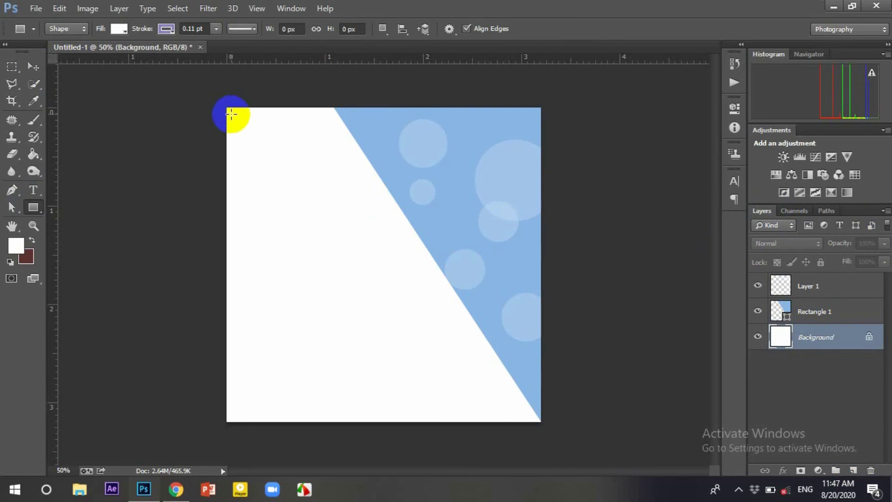
pyautogui.moveTo(231, 114); pyautogui.dragTo(536, 412)
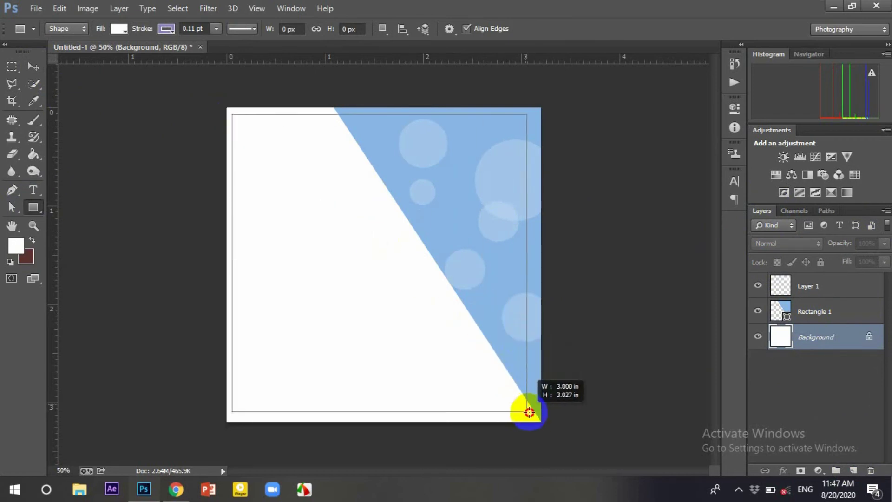
pyautogui.moveTo(536, 412); pyautogui.dragTo(532, 413)
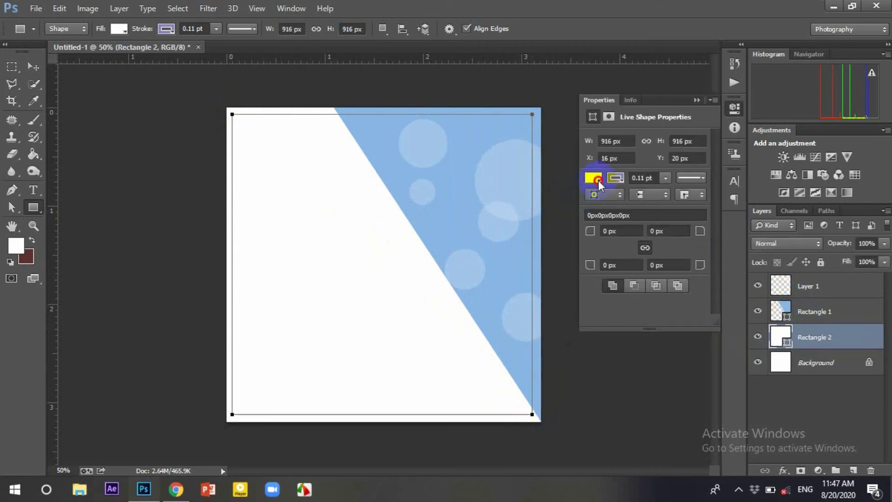
# - Give the rectangle no fill and a solid black 2.51 pt stroke
pyautogui.click(598, 180)
pyautogui.click(707, 256)
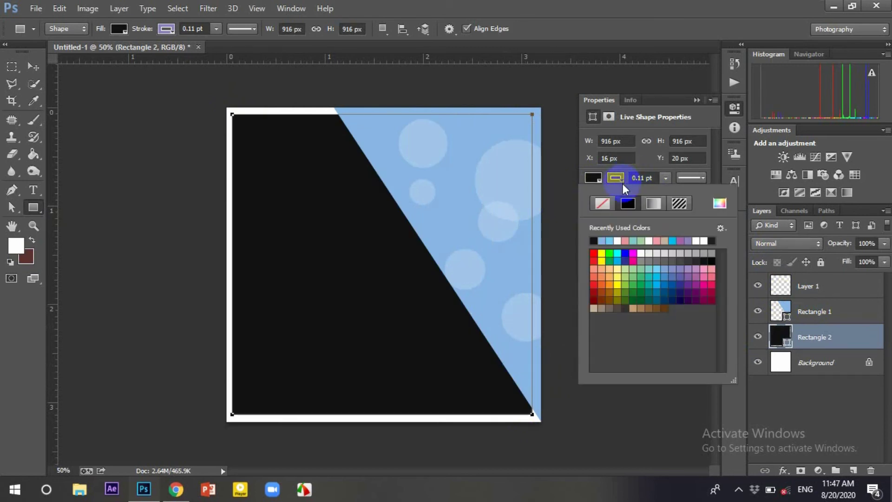
pyautogui.click(597, 178)
pyautogui.click(623, 180)
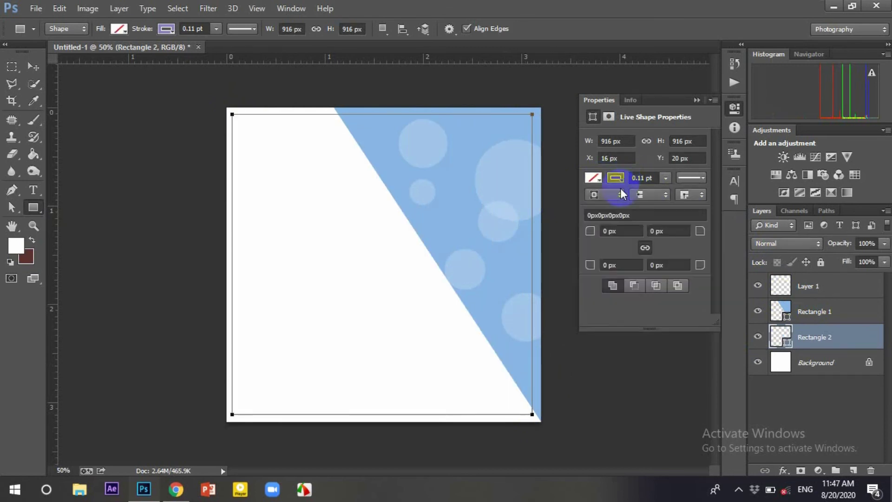
pyautogui.click(709, 259)
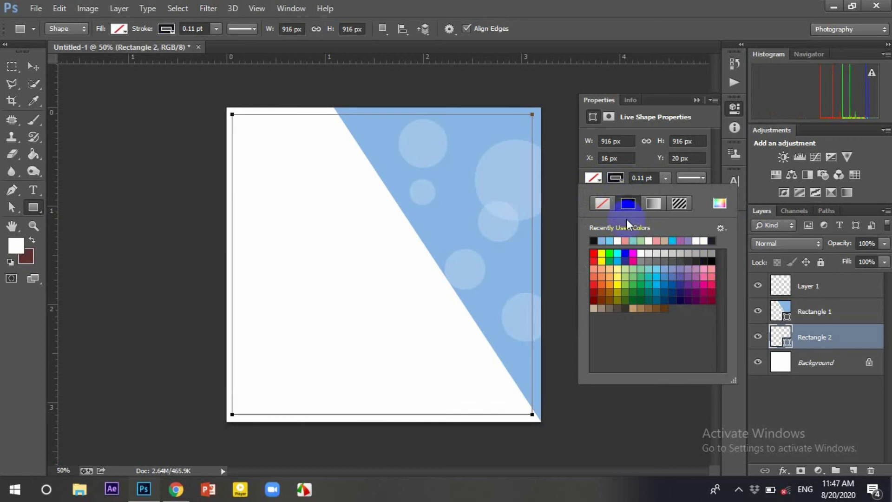
pyautogui.click(617, 180)
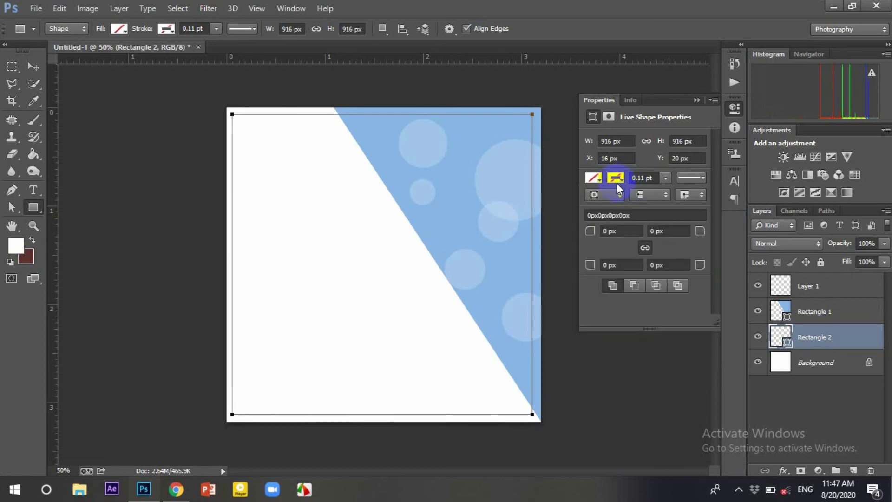
pyautogui.click(622, 180)
pyautogui.click(626, 203)
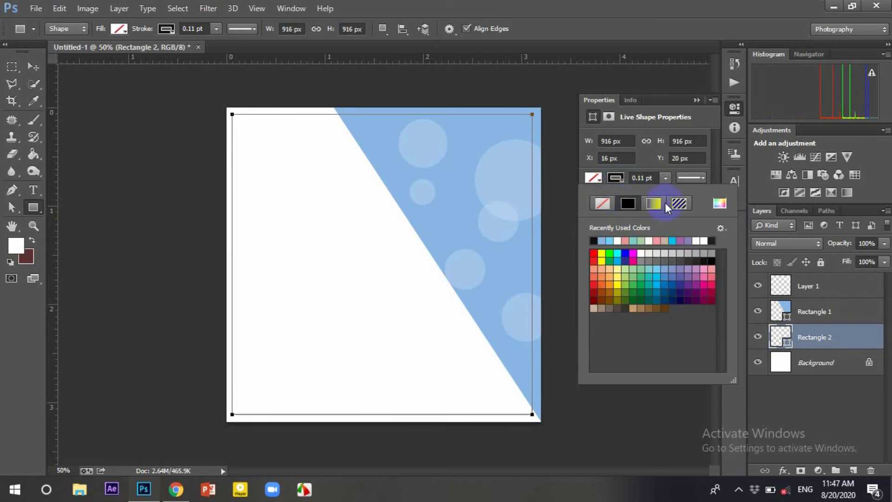
pyautogui.click(665, 177)
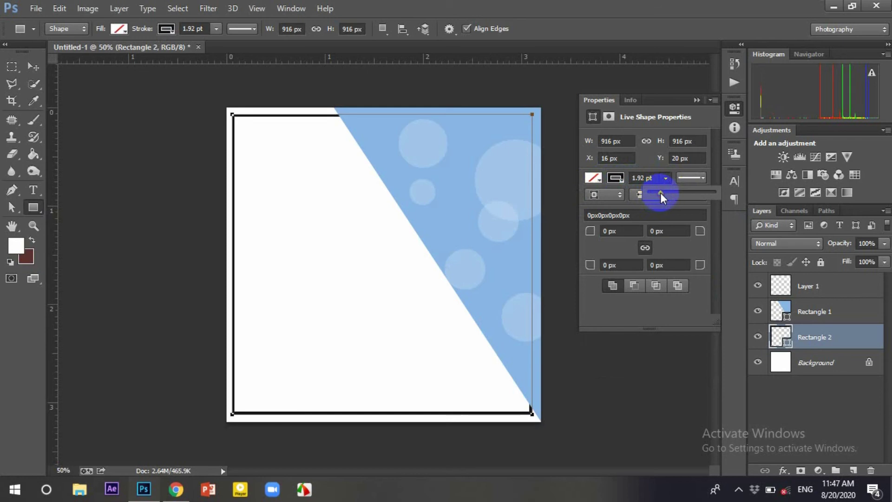
pyautogui.moveTo(659, 193); pyautogui.dragTo(662, 193)
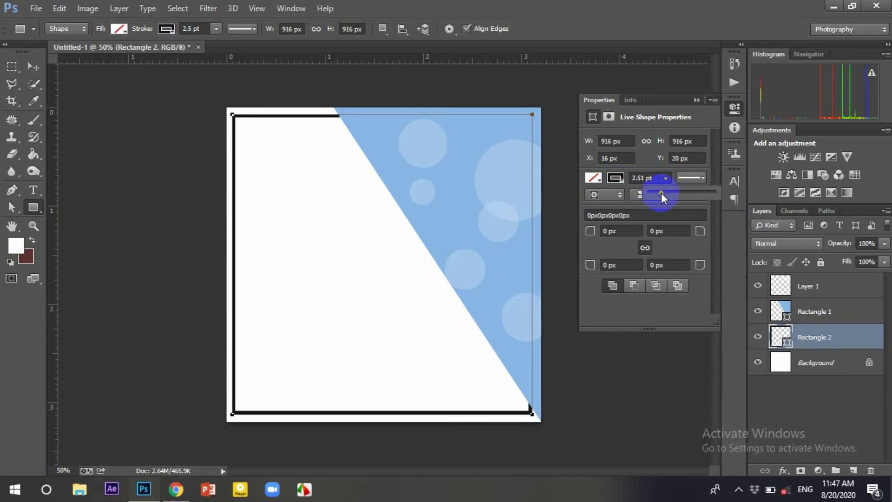
# - Nudge the black frame with the arrow keys to centre it on the canvas
pyautogui.click(36, 65)
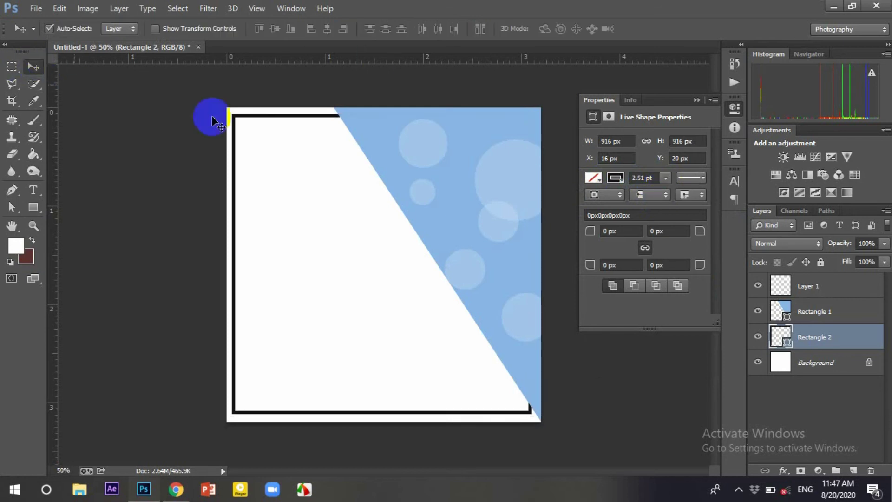
pyautogui.click(692, 105)
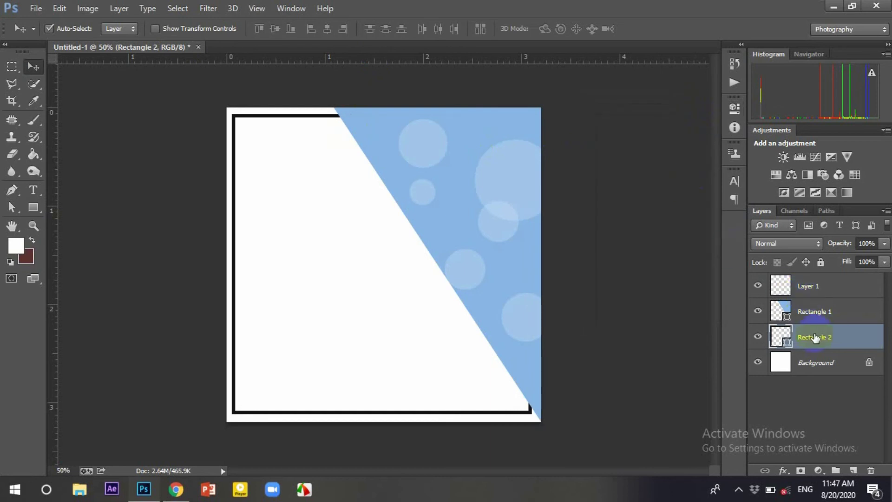
pyautogui.press('Right')
pyautogui.press('Right')
pyautogui.press('Right')
pyautogui.press('Down')
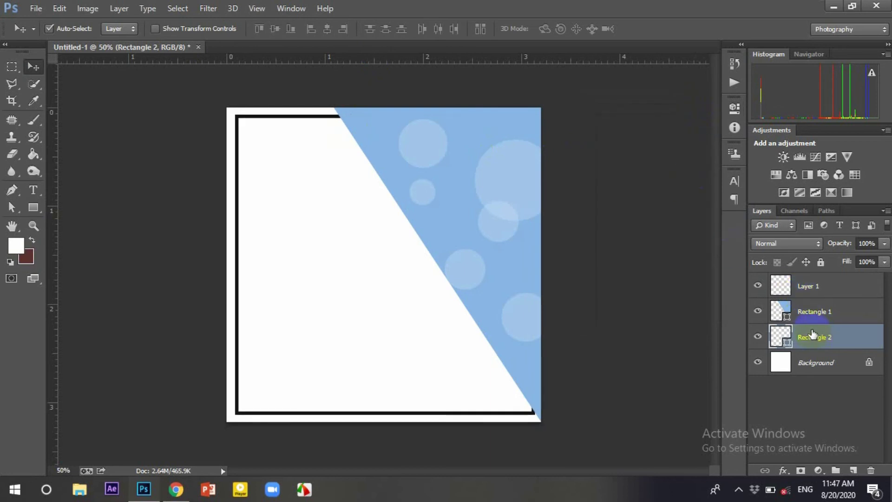
pyautogui.press('Down')
pyautogui.press('Up')
pyautogui.press('Left')
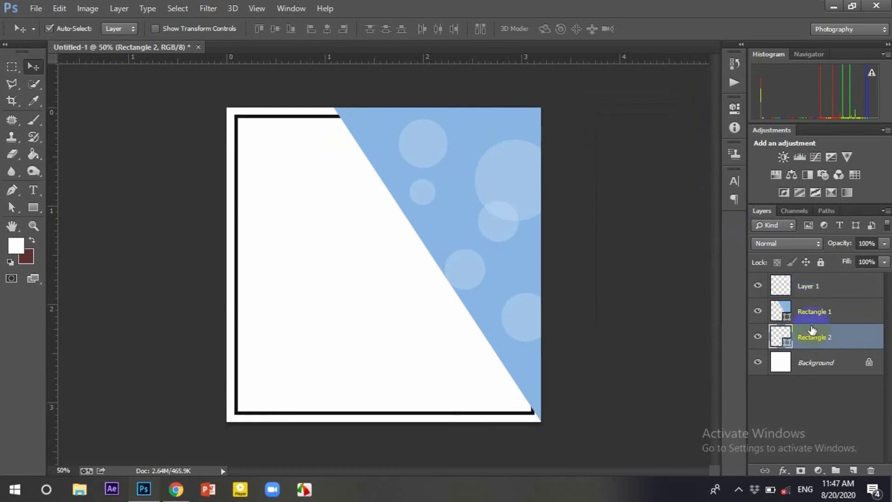
# - Place the blue car photo, scaled to about 10%, in the lower-left of the ad
pyautogui.click(832, 6)
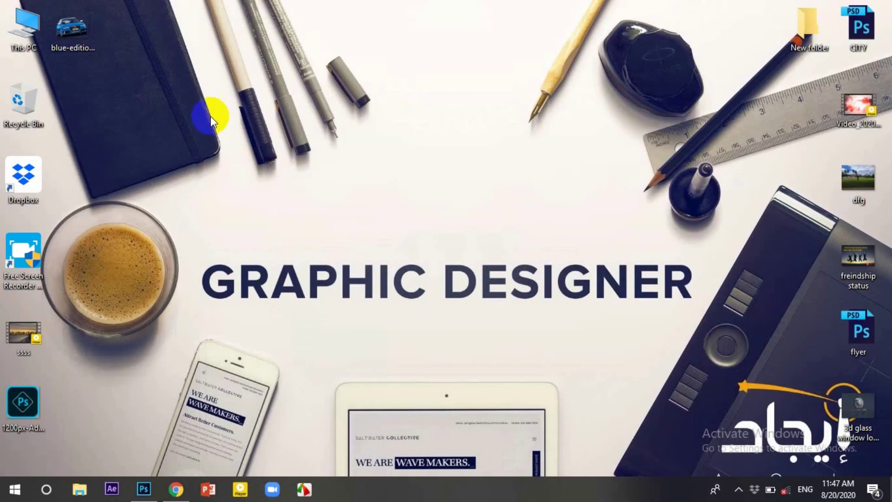
pyautogui.moveTo(69, 30)
pyautogui.mouseDown()
pyautogui.moveTo(138, 488)
pyautogui.moveTo(267, 369)
pyautogui.mouseUp()
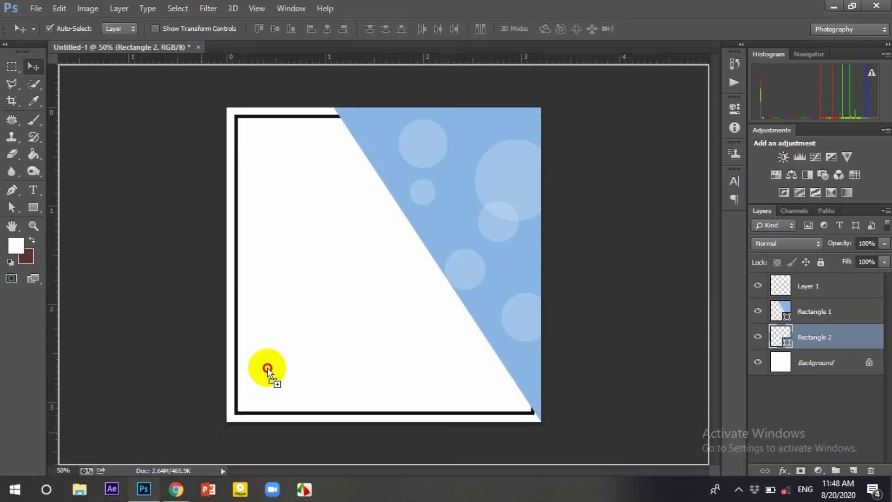
pyautogui.moveTo(320, 304); pyautogui.dragTo(383, 274)
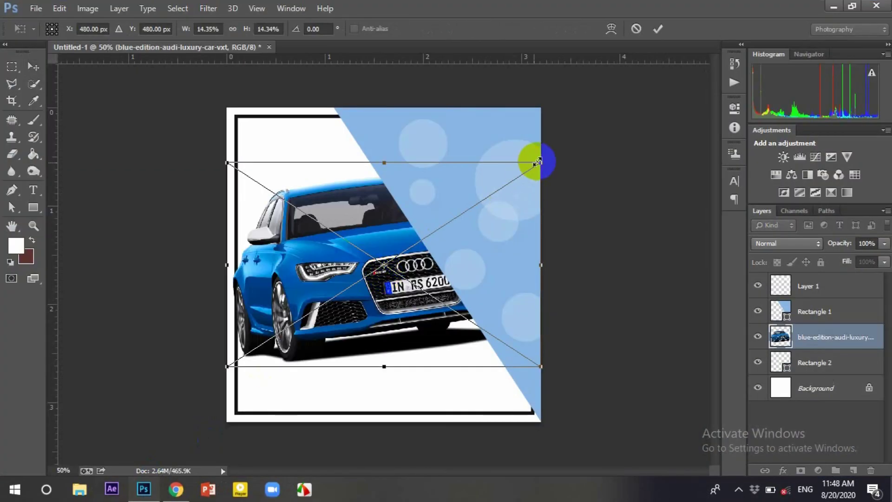
pyautogui.moveTo(534, 159); pyautogui.dragTo(482, 200)
pyautogui.moveTo(462, 246); pyautogui.dragTo(450, 311)
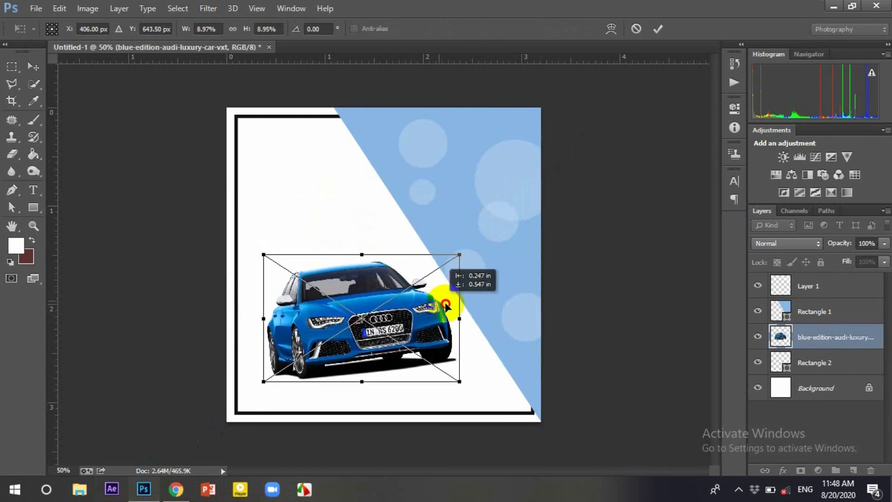
pyautogui.moveTo(470, 265); pyautogui.dragTo(483, 256)
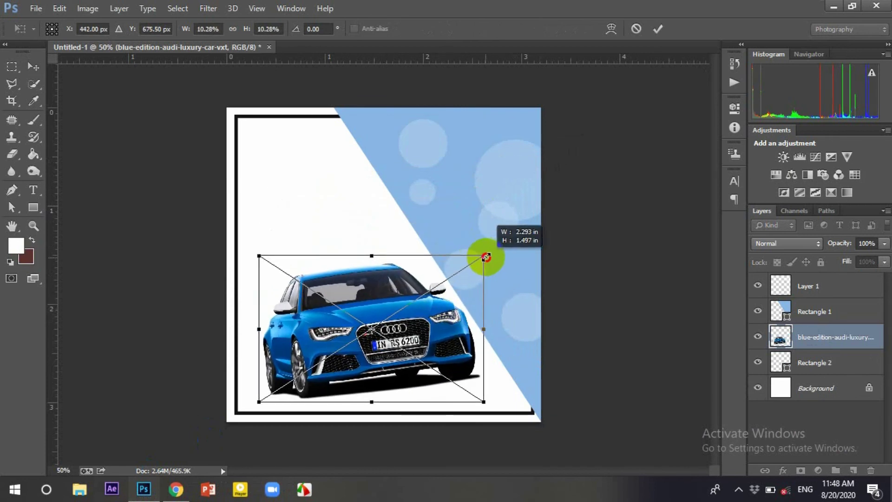
pyautogui.moveTo(453, 313); pyautogui.dragTo(450, 307)
pyautogui.moveTo(483, 258); pyautogui.dragTo(479, 260)
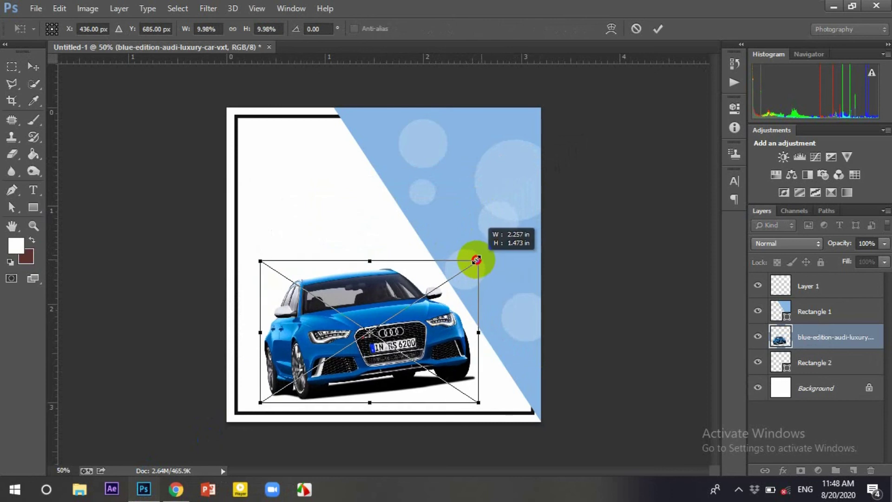
pyautogui.click(658, 29)
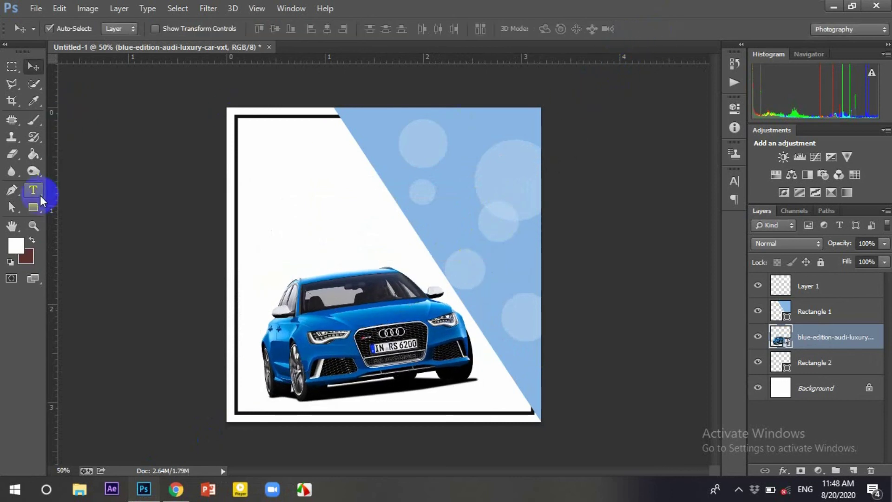
# - Add a new layer and draw a wide rectangle near the top of the ad
pyautogui.click(33, 207)
pyautogui.click(832, 287)
pyautogui.hotkey('ctrl', 'shift', 'alt', 'n')
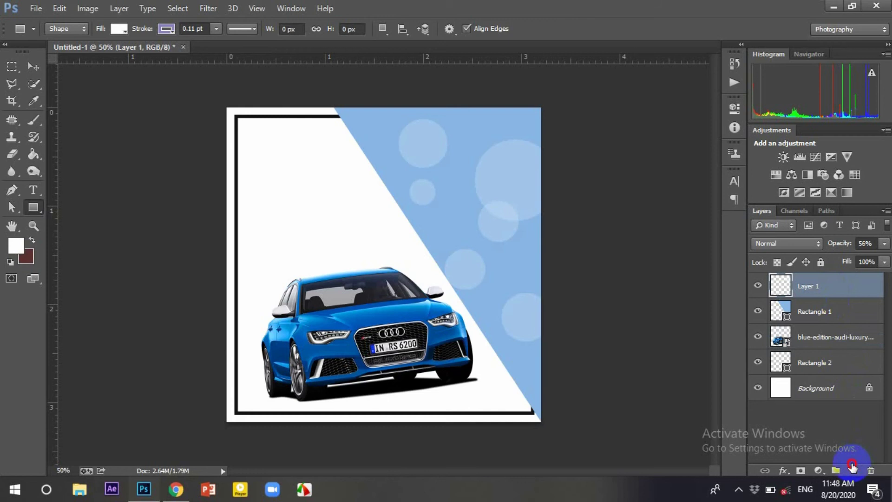
pyautogui.click(255, 134)
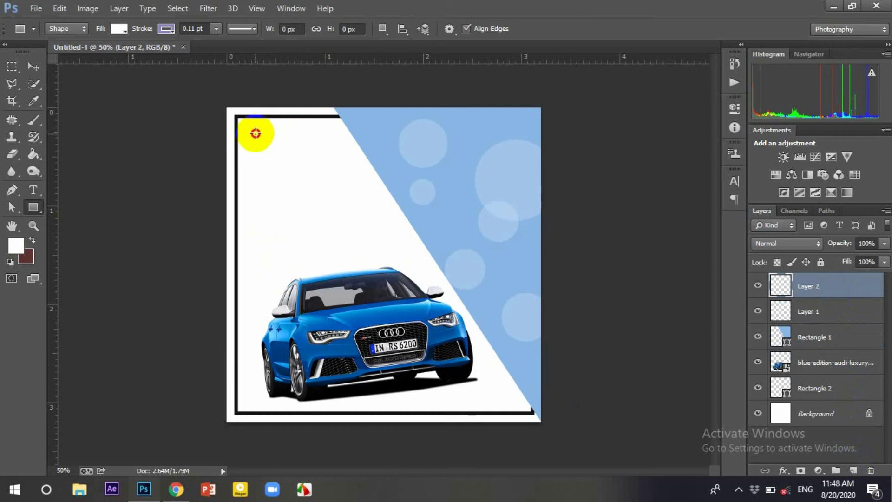
pyautogui.moveTo(255, 134); pyautogui.dragTo(414, 164)
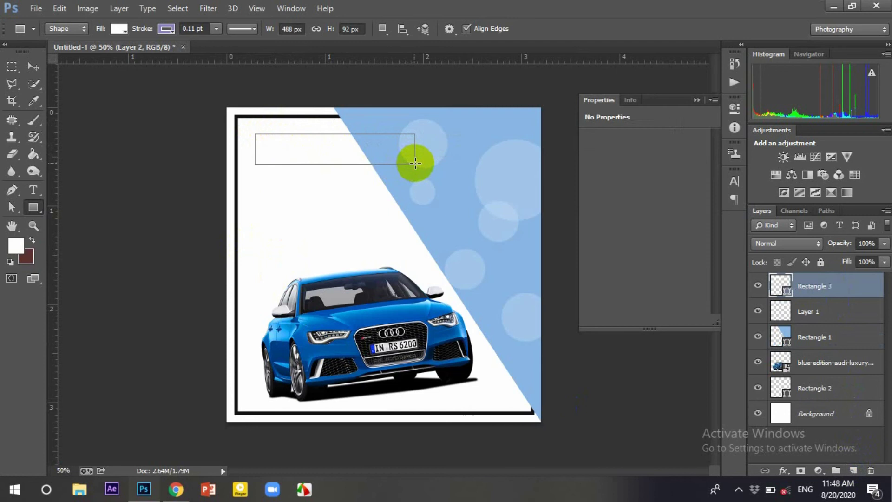
# - Give the bar no stroke and a solid black fill, then collapse Properties
pyautogui.click(593, 179)
pyautogui.click(615, 179)
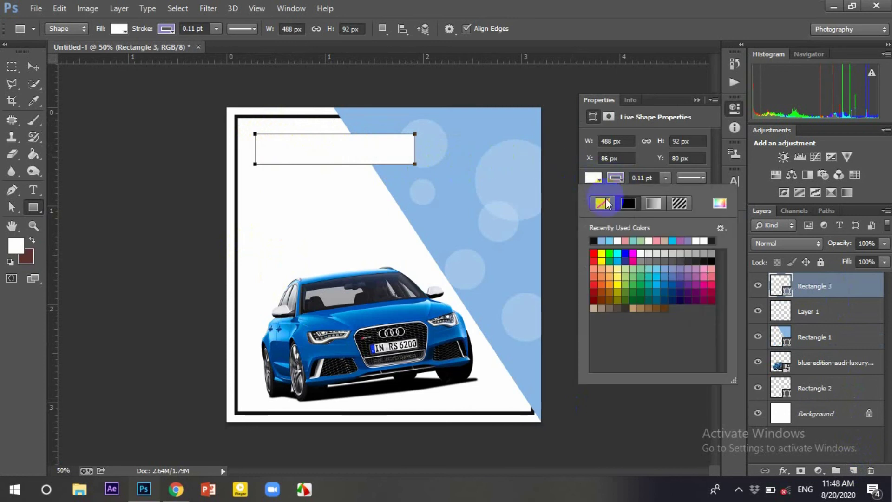
pyautogui.click(602, 203)
pyautogui.click(602, 239)
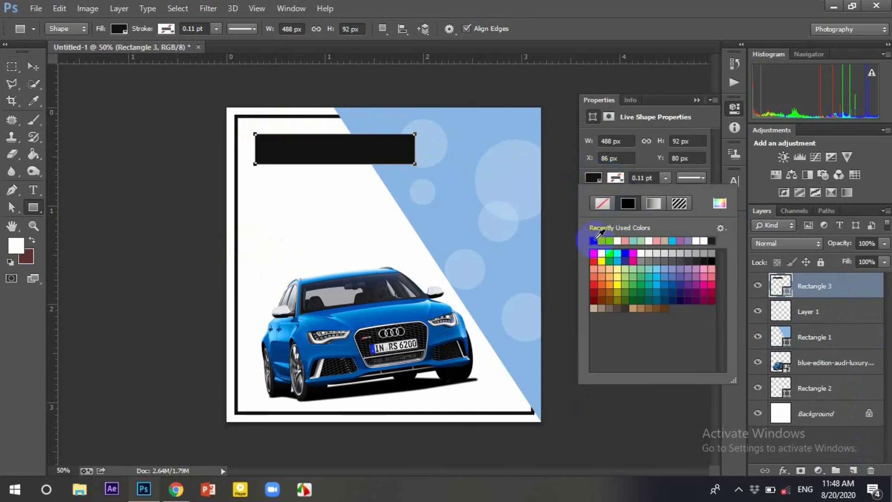
pyautogui.click(33, 67)
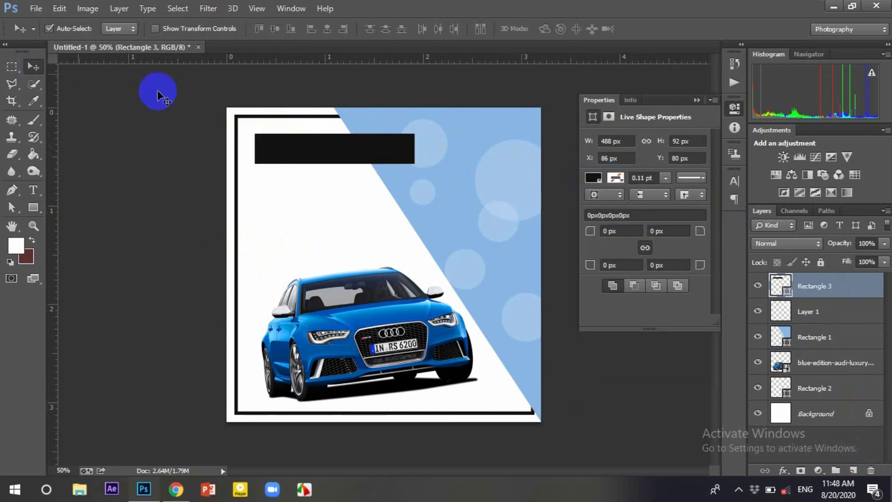
pyautogui.click(696, 100)
pyautogui.click(33, 189)
# - Type a white 'LUXURY RENTAL' headline below the black bar
pyautogui.click(268, 204)
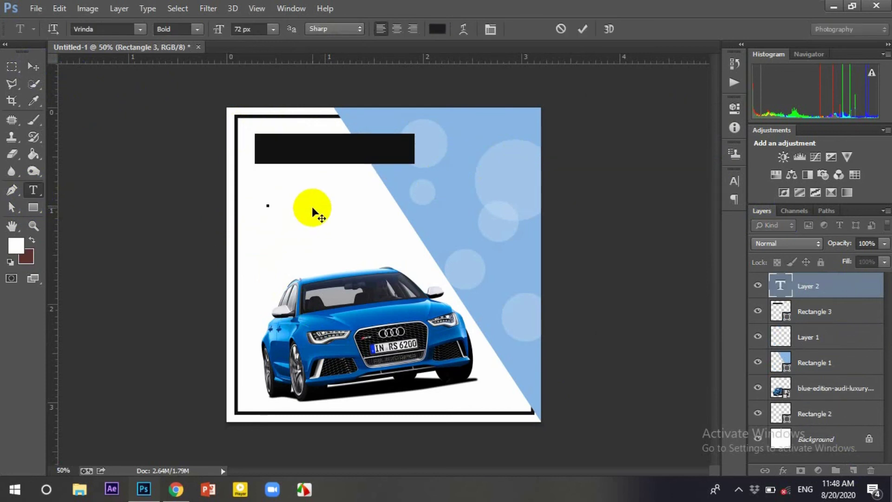
pyautogui.write('L')
pyautogui.write('UX')
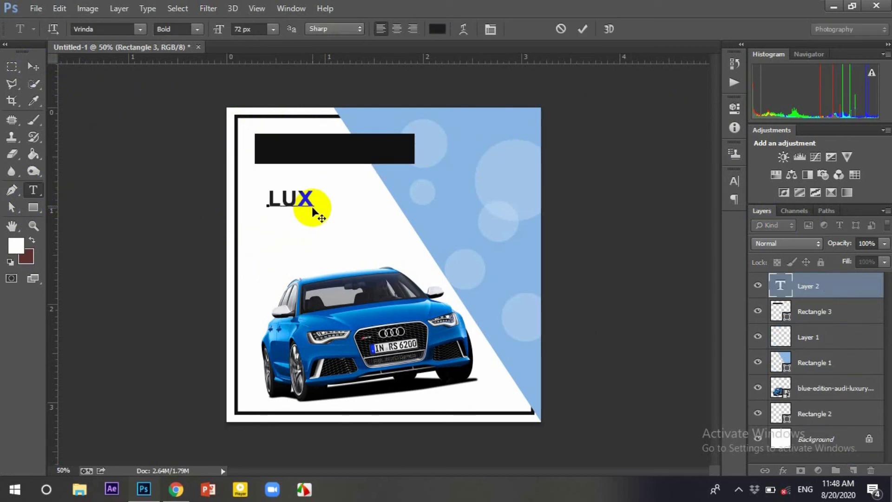
pyautogui.write('URY')
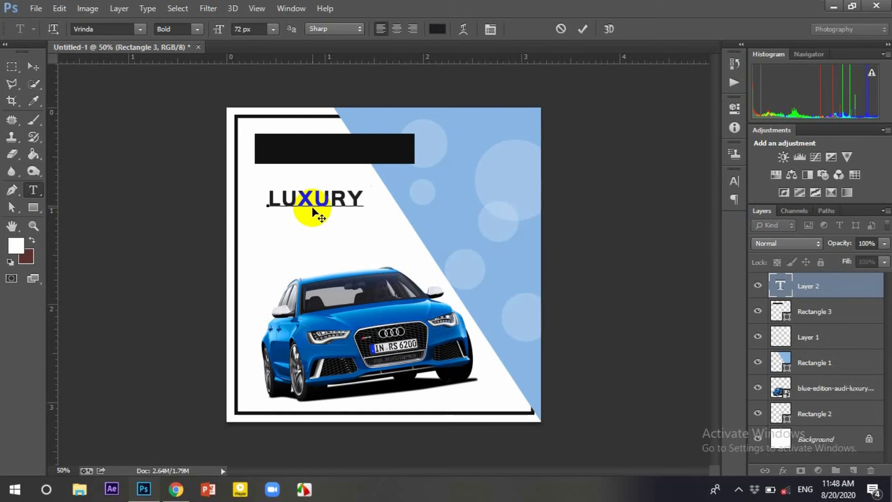
pyautogui.write(' RENTA')
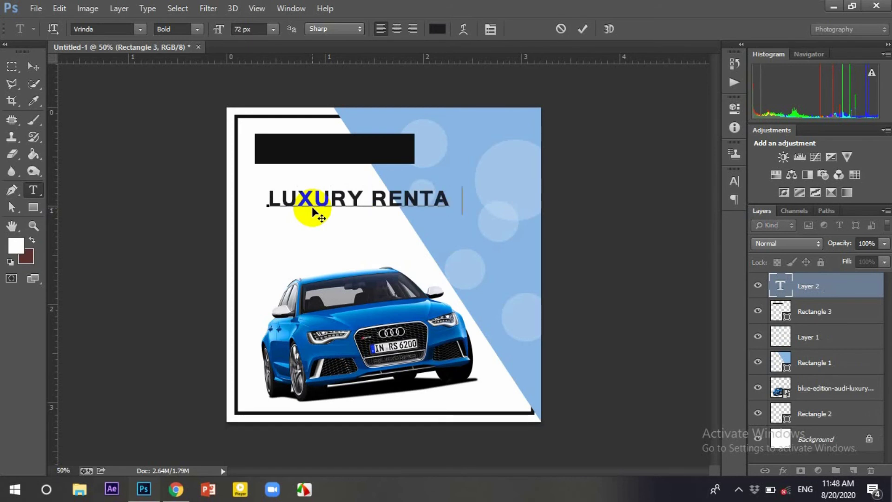
pyautogui.write('L')
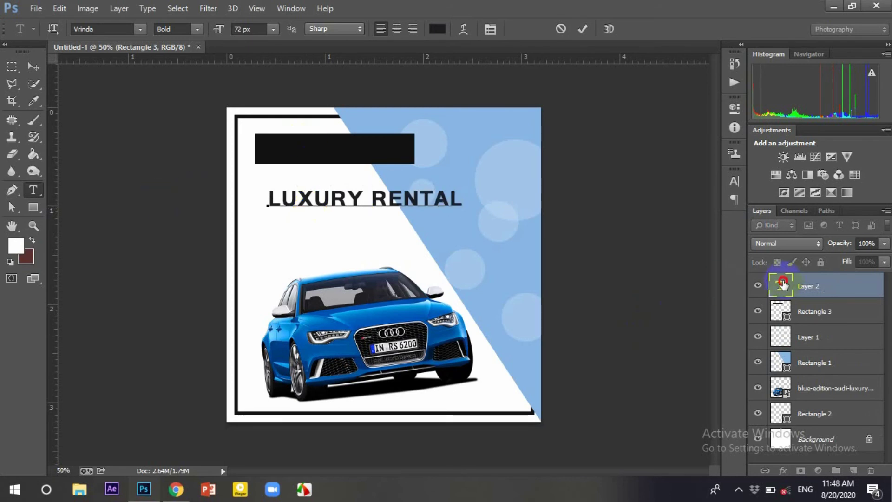
pyautogui.doubleClick(780, 285)
pyautogui.click(439, 29)
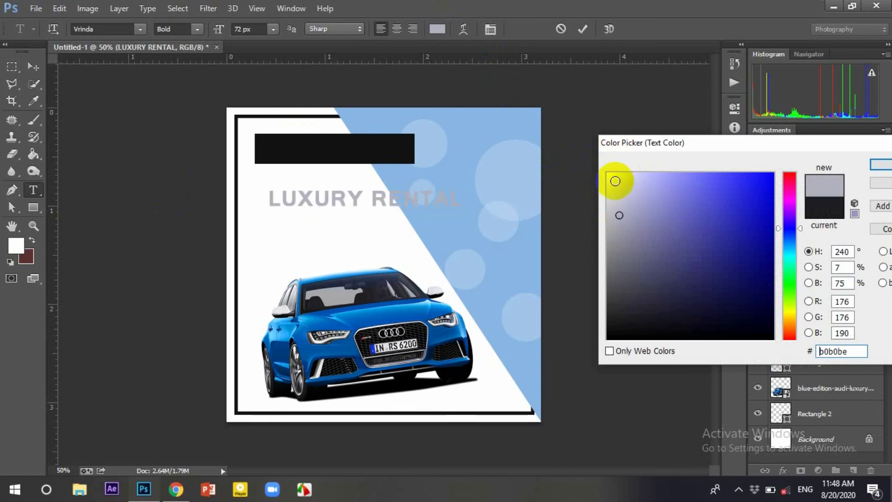
pyautogui.moveTo(619, 163)
pyautogui.mouseDown()
pyautogui.moveTo(591, 156)
pyautogui.moveTo(599, 171)
pyautogui.mouseUp()
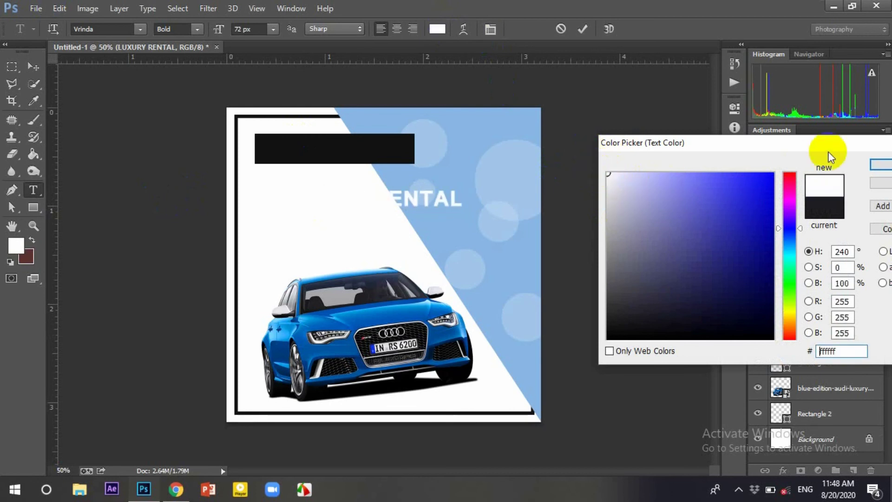
pyautogui.click(880, 165)
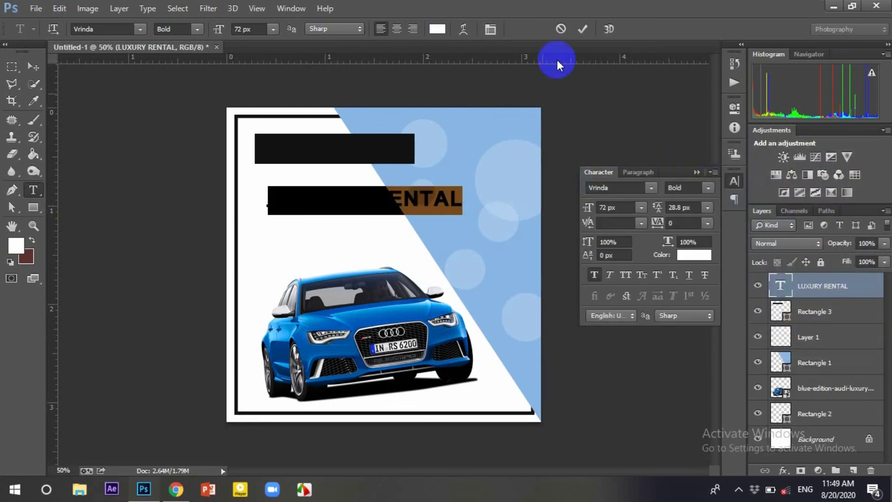
pyautogui.click(590, 28)
# - Move the LUXURY RENTAL headline up onto the black bar and enlarge it slightly
pyautogui.hotkey('ctrl', 't')
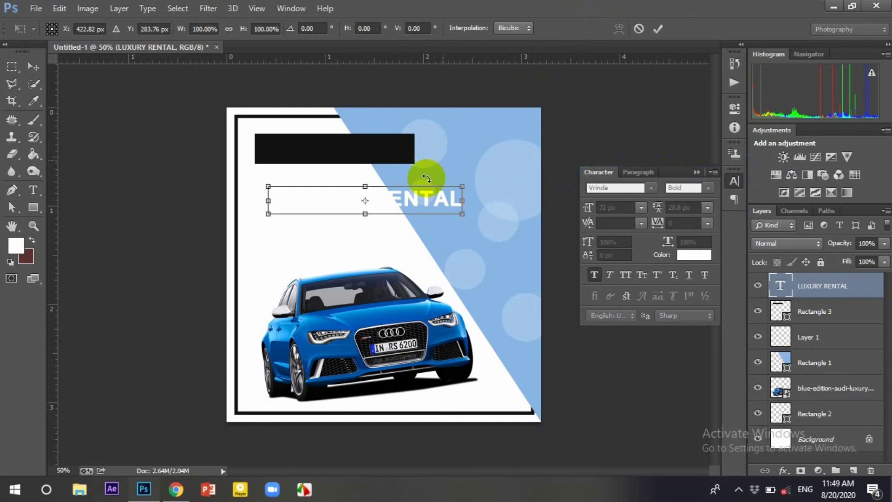
pyautogui.moveTo(424, 180)
pyautogui.mouseDown()
pyautogui.moveTo(405, 163)
pyautogui.moveTo(436, 146)
pyautogui.moveTo(414, 138)
pyautogui.mouseUp()
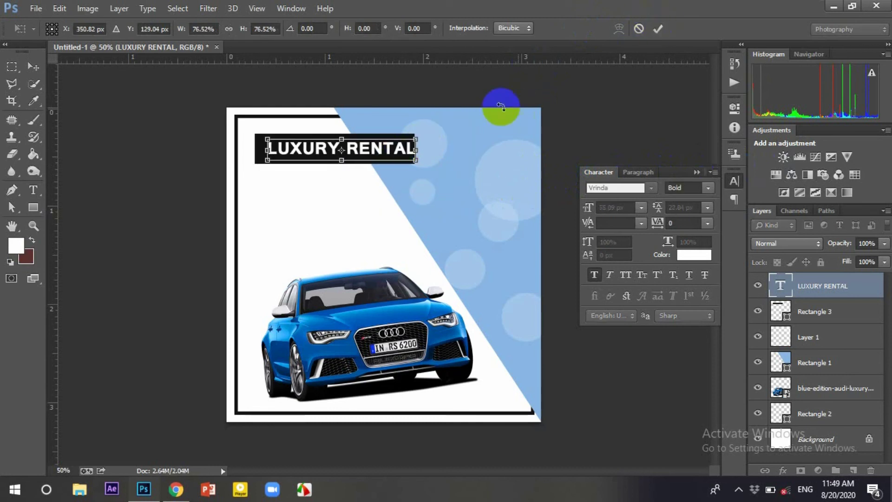
pyautogui.press('Left')
pyautogui.press('Left')
pyautogui.press('Left')
pyautogui.press('Left')
pyautogui.press('Left')
pyautogui.press('Left')
pyautogui.press('Left')
pyautogui.press('Left')
pyautogui.press('Left')
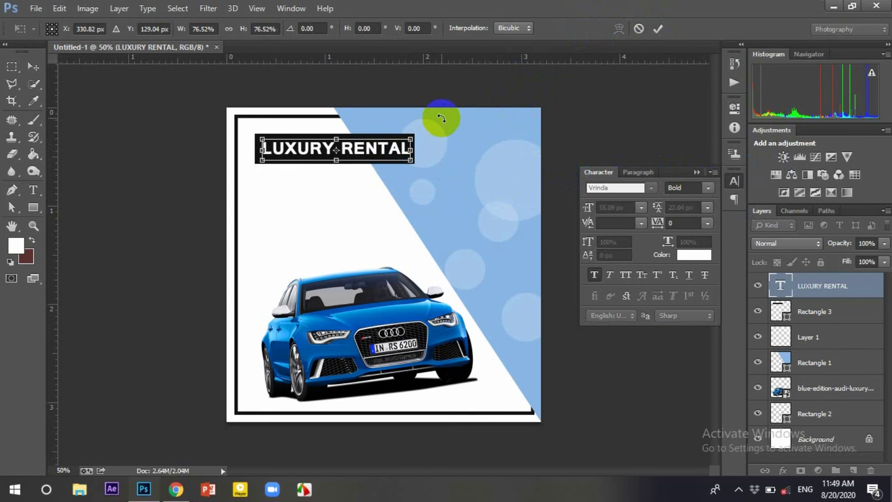
pyautogui.press('Left')
pyautogui.press('Left')
pyautogui.press('Left')
pyautogui.press('Down')
pyautogui.press('Down')
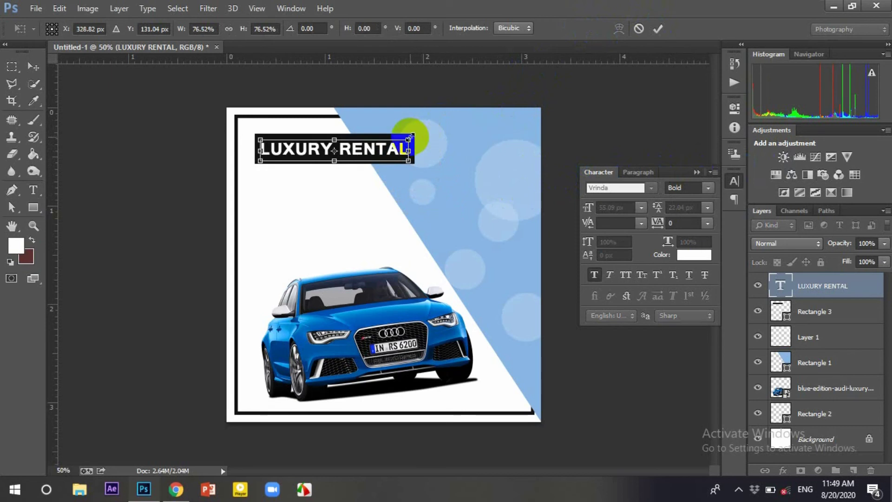
pyautogui.moveTo(410, 138); pyautogui.dragTo(409, 138)
pyautogui.click(658, 29)
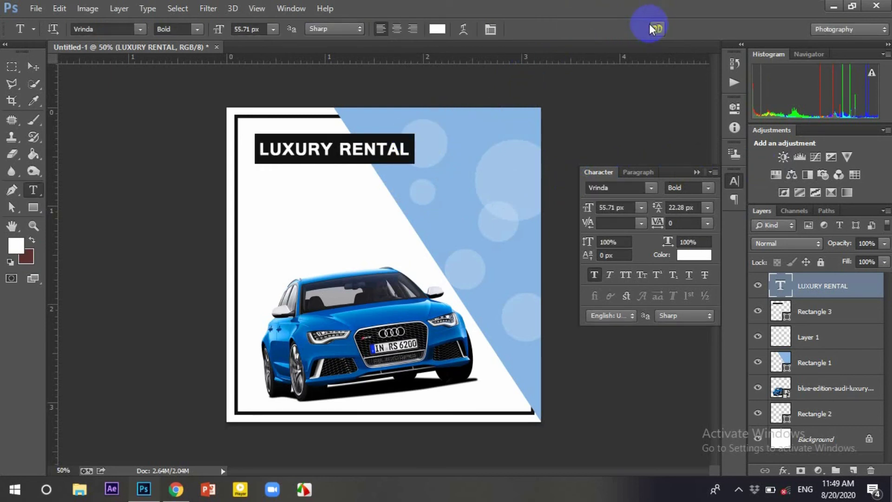
# - Shift the headline and bar left together, then shorten the bar to 91.3% height
pyautogui.click(36, 65)
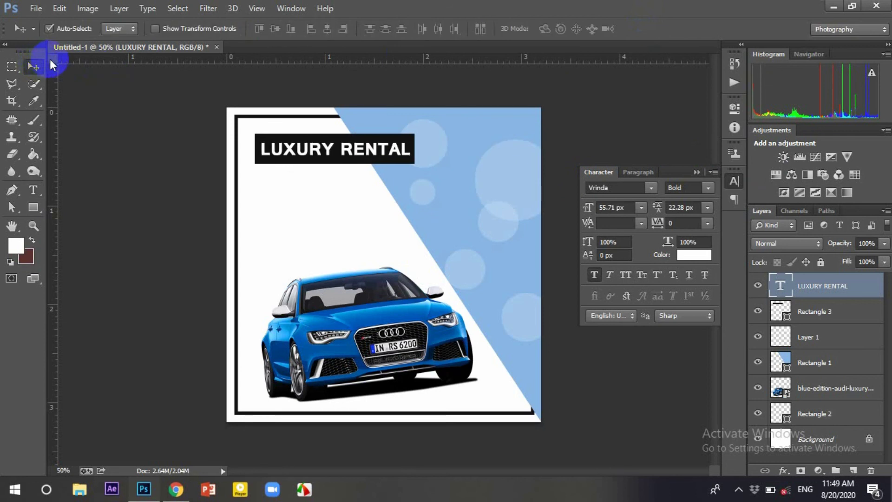
pyautogui.keyDown('ctrl'); pyautogui.click(813, 310); pyautogui.keyUp('ctrl')
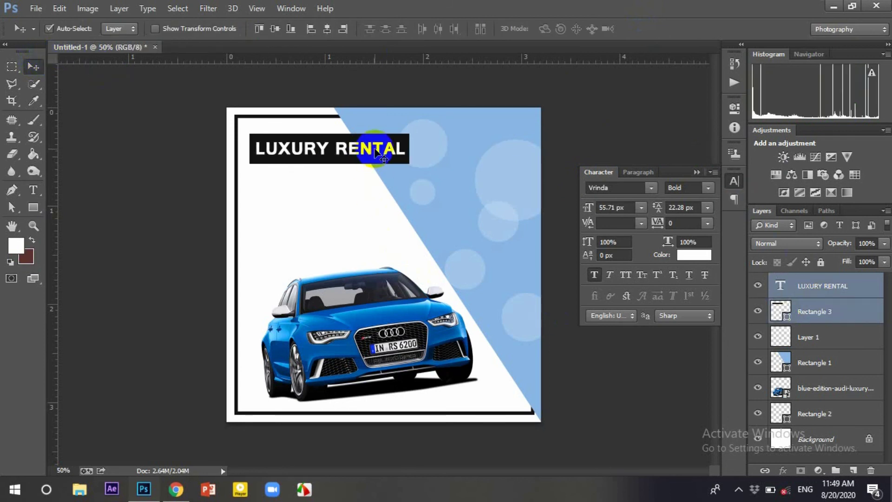
pyautogui.moveTo(375, 153); pyautogui.dragTo(374, 153)
pyautogui.click(813, 311)
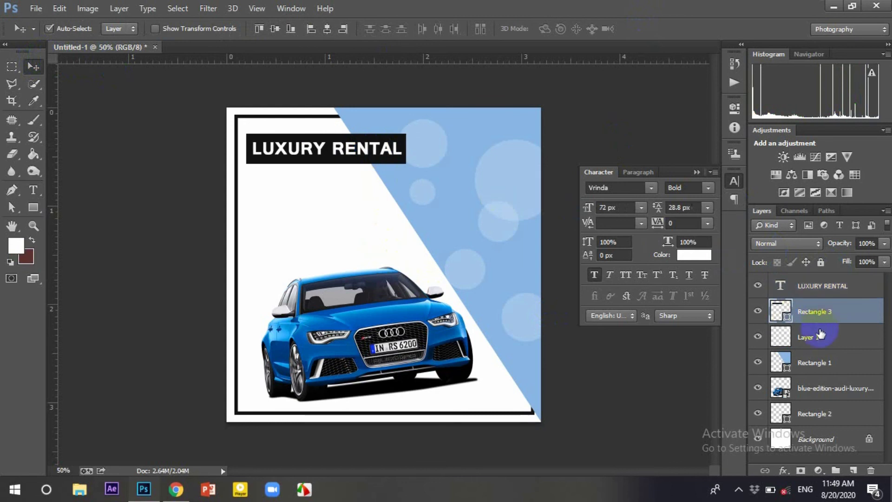
pyautogui.click(816, 337)
pyautogui.click(813, 311)
pyautogui.hotkey('ctrl', 't')
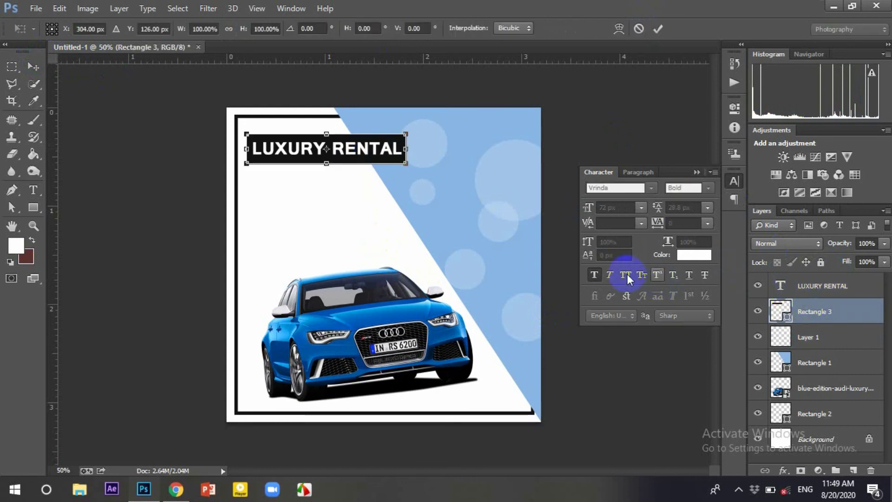
pyautogui.hotkey('ctrl', '+')
pyautogui.hotkey('ctrl', '+')
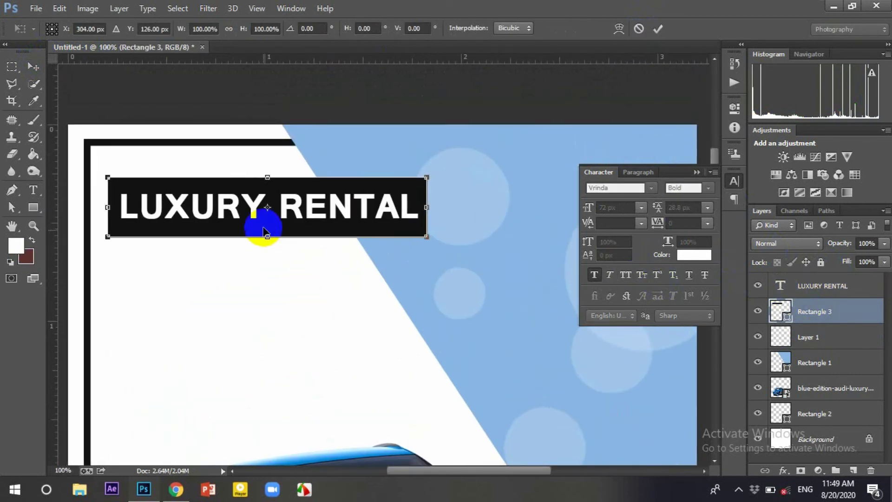
pyautogui.moveTo(267, 236); pyautogui.dragTo(267, 232)
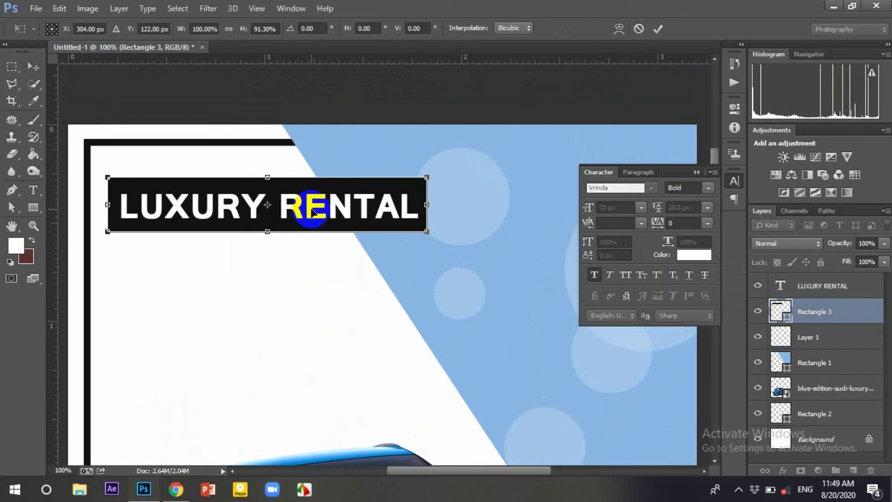
pyautogui.click(657, 29)
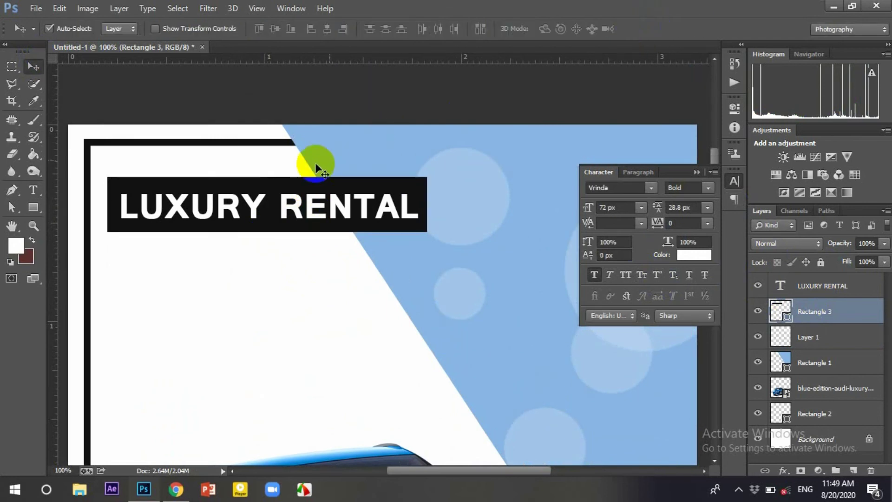
# - Duplicate the LUXURY RENTAL text layer with Ctrl+J
pyautogui.click(301, 205)
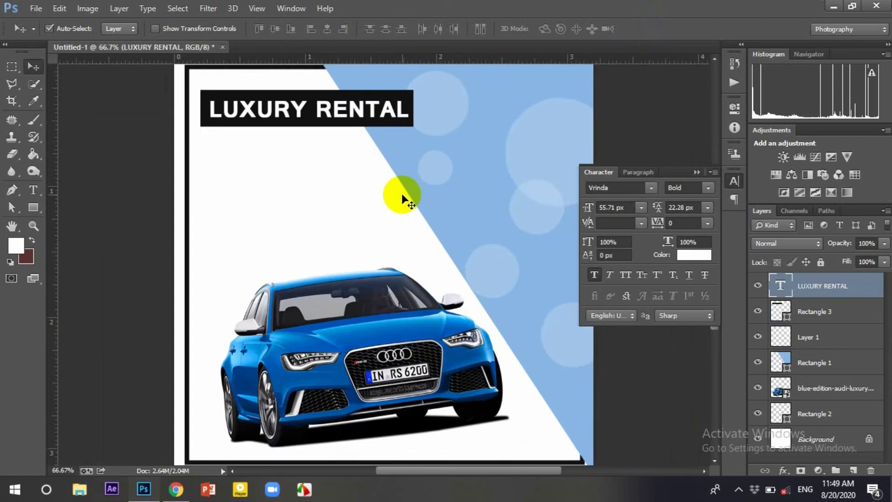
pyautogui.hotkey('ctrl', '-')
pyautogui.hotkey('ctrl', '-')
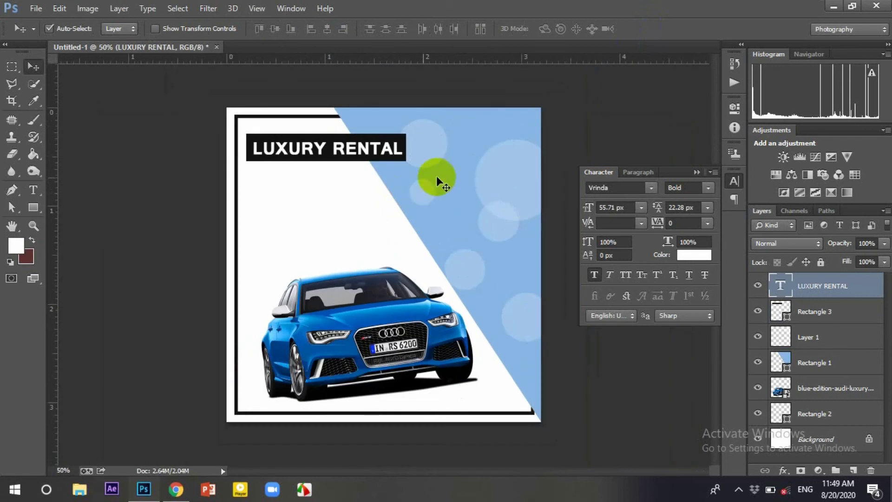
pyautogui.hotkey('ctrl', 'j')
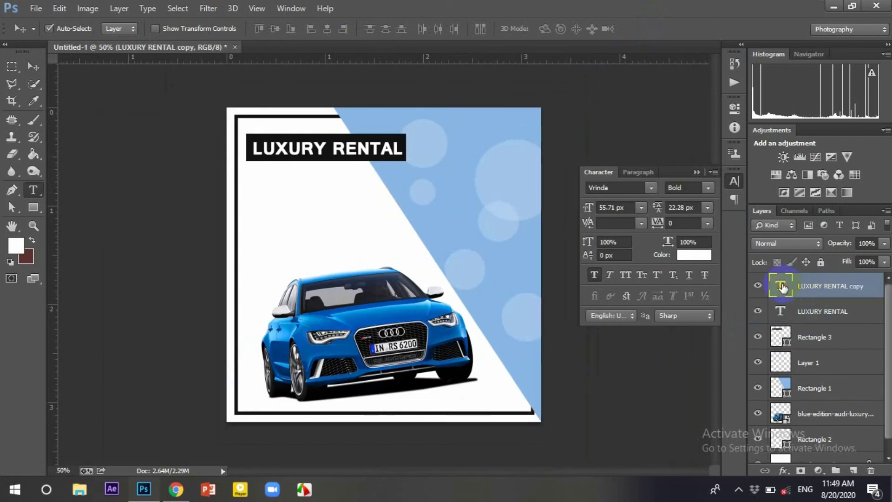
# - Retype the duplicated headline text as SOLUTION and colour it black
pyautogui.doubleClick(781, 286)
pyautogui.write('SOLUTION')
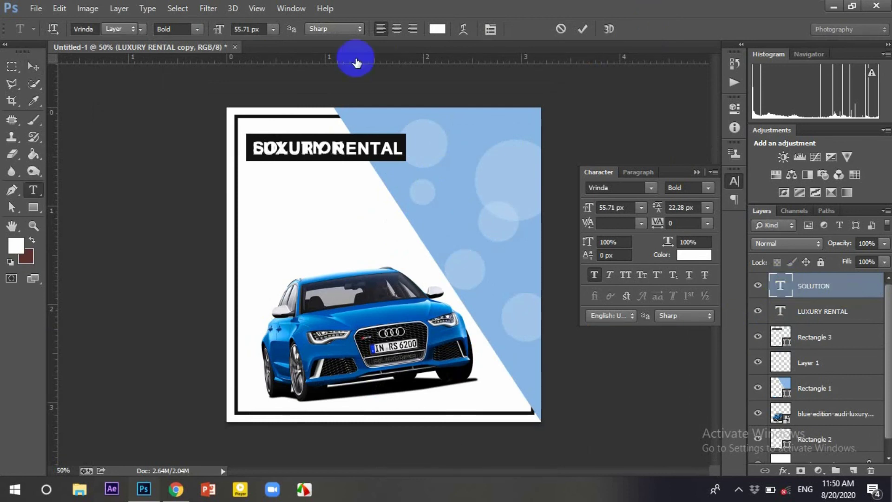
pyautogui.hotkey('ctrl', 'a')
pyautogui.click(438, 29)
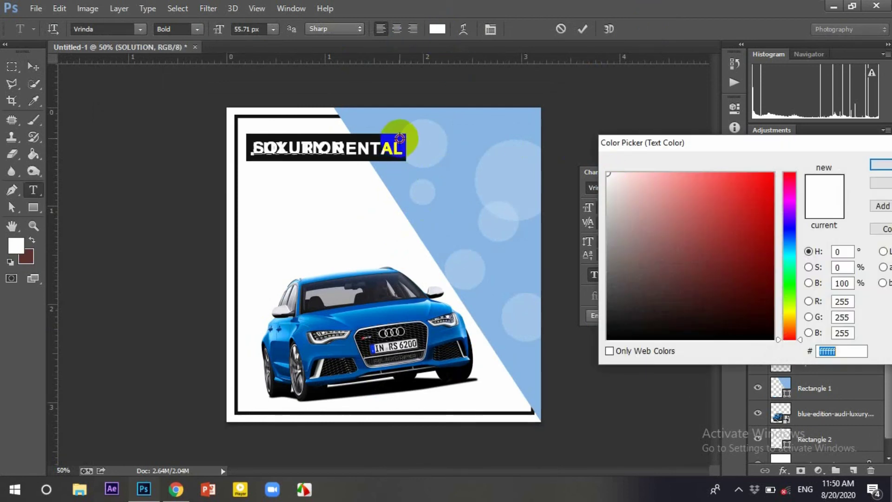
pyautogui.click(398, 139)
pyautogui.click(877, 167)
# - Nudge SOLUTION down below the LUXURY RENTAL bar and set its tracking to 91
pyautogui.click(34, 66)
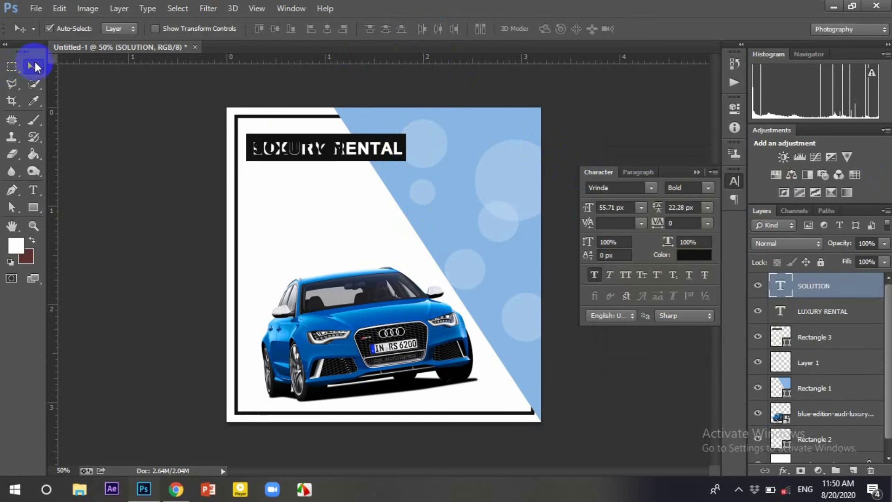
pyautogui.hotkey('shift', 'Down')
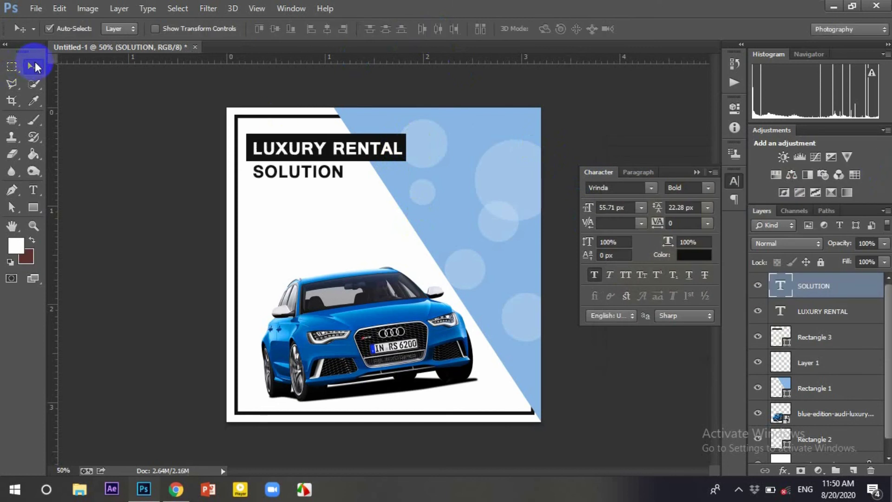
pyautogui.hotkey('shift', 'Down')
pyautogui.hotkey('shift', 'Down')
pyautogui.hotkey('shift', 'Down')
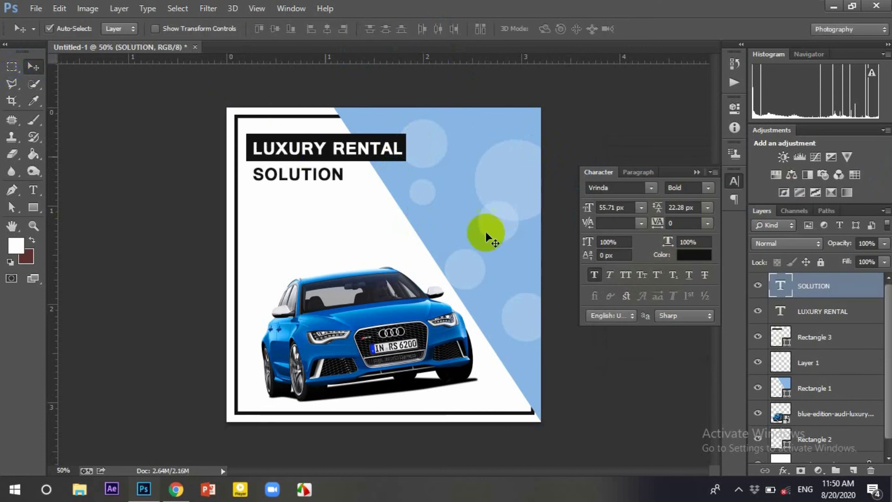
pyautogui.doubleClick(781, 285)
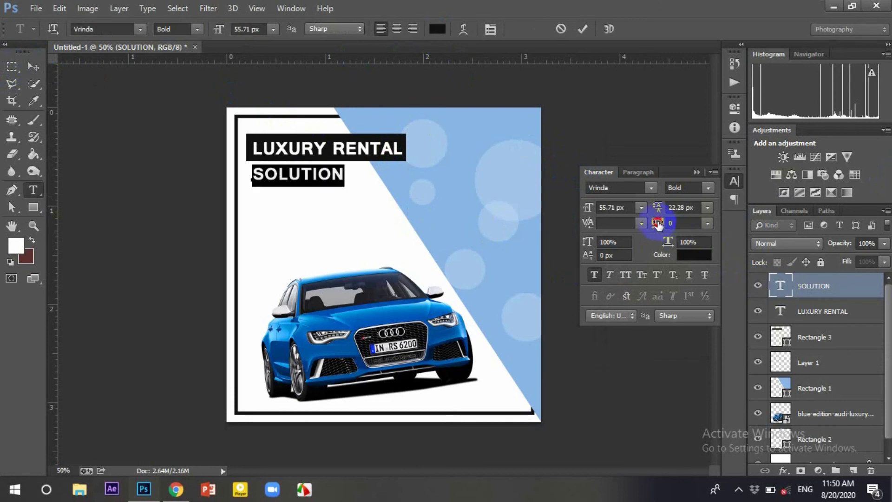
pyautogui.moveTo(658, 223); pyautogui.dragTo(655, 224)
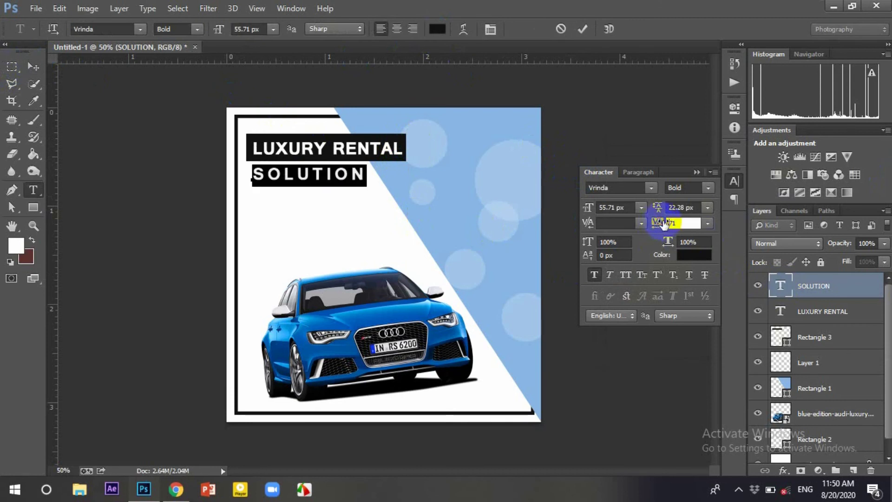
pyautogui.click(581, 28)
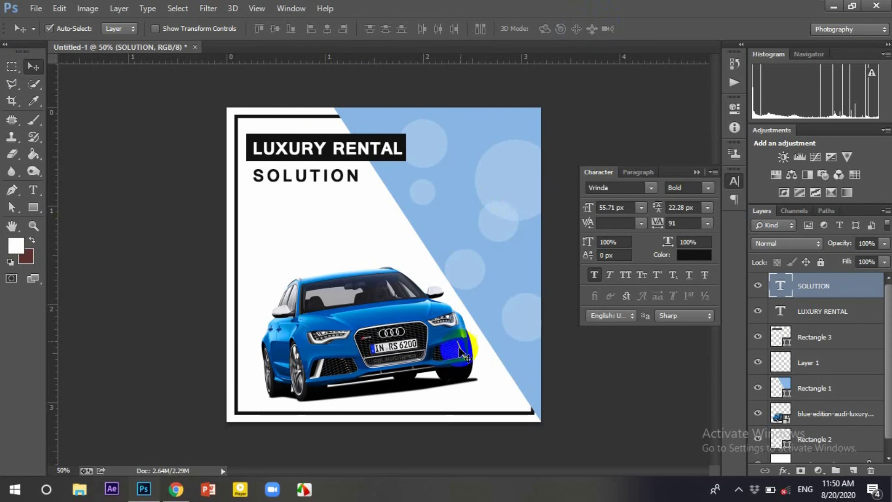
# - Draw a 212 × 212 px black ellipse with no outline below SOLUTION
pyautogui.click(33, 208)
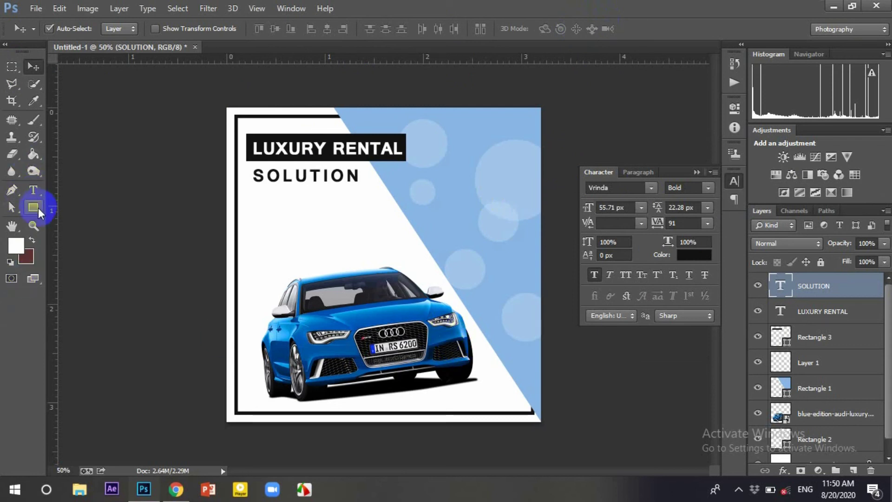
pyautogui.click(75, 230)
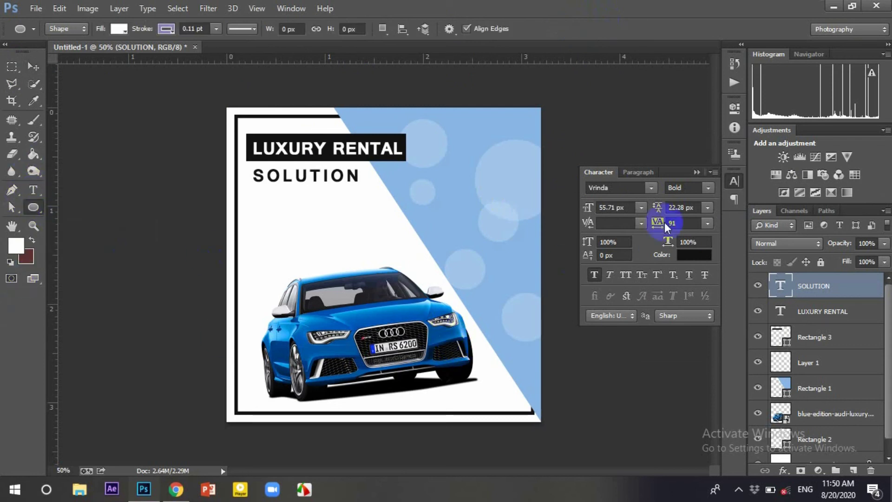
pyautogui.click(697, 172)
pyautogui.click(855, 472)
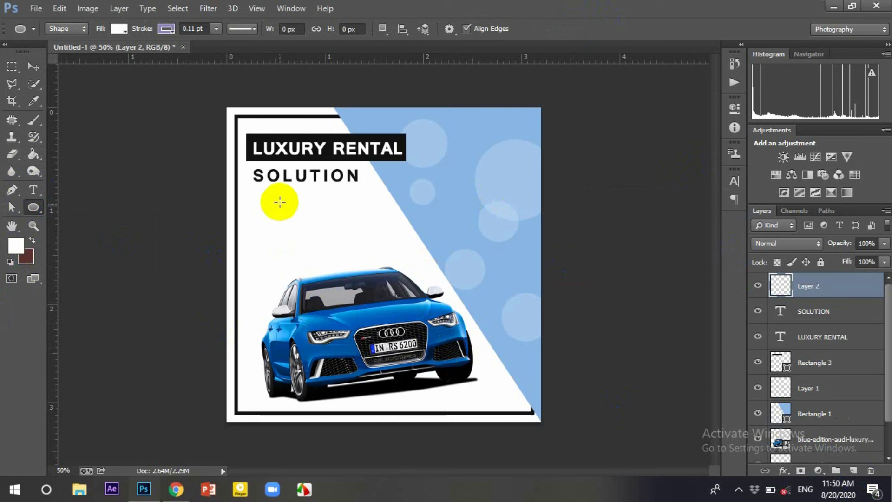
pyautogui.moveTo(278, 198); pyautogui.dragTo(361, 268)
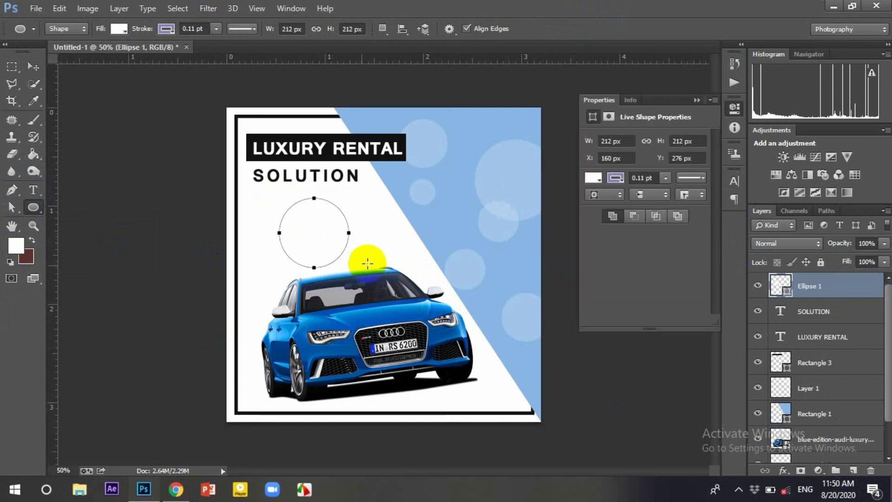
pyautogui.click(614, 180)
pyautogui.click(604, 203)
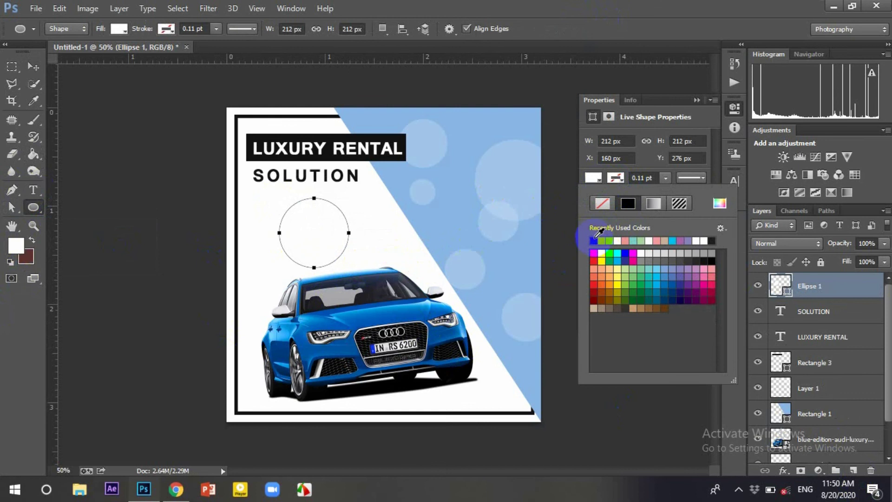
pyautogui.click(595, 237)
pyautogui.click(33, 67)
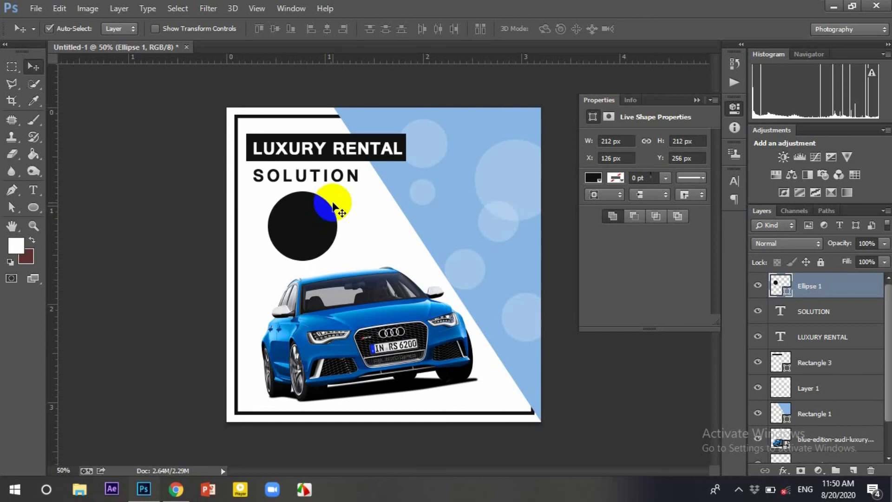
# - Draw a white rectangle bar across the black circle on a new layer
pyautogui.click(853, 470)
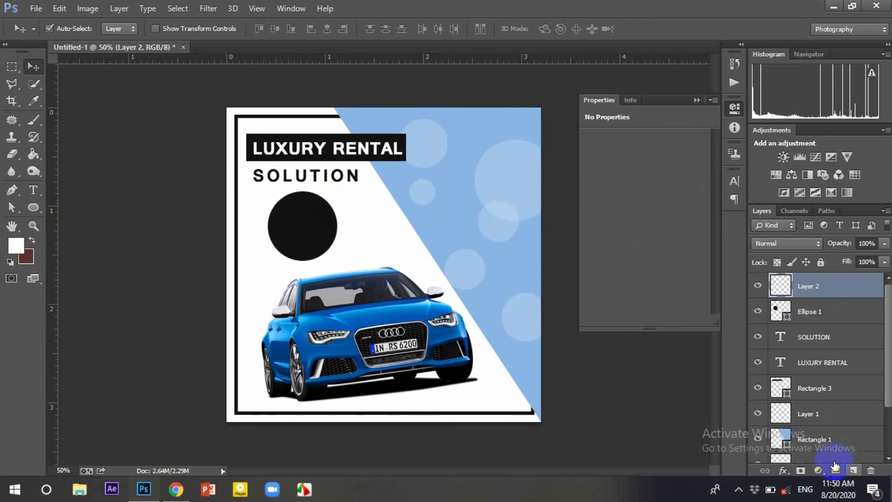
pyautogui.click(33, 209)
pyautogui.rightClick(32, 209)
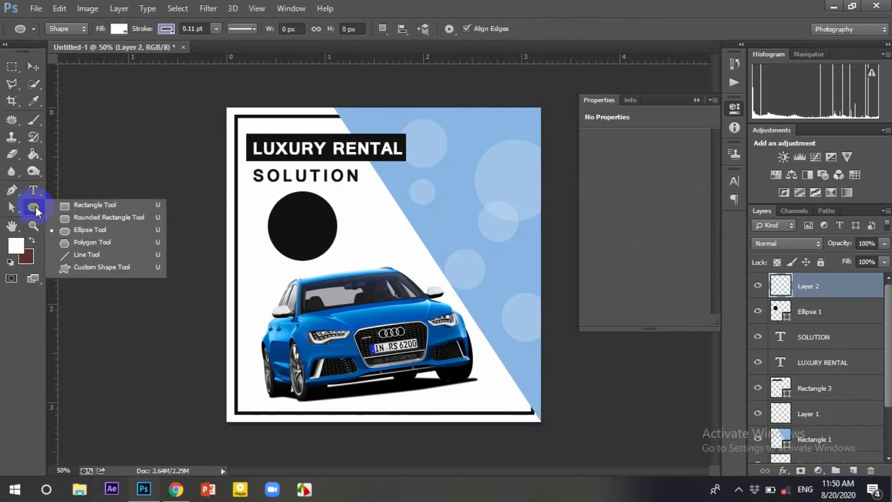
pyautogui.click(79, 205)
pyautogui.moveTo(261, 211); pyautogui.dragTo(343, 235)
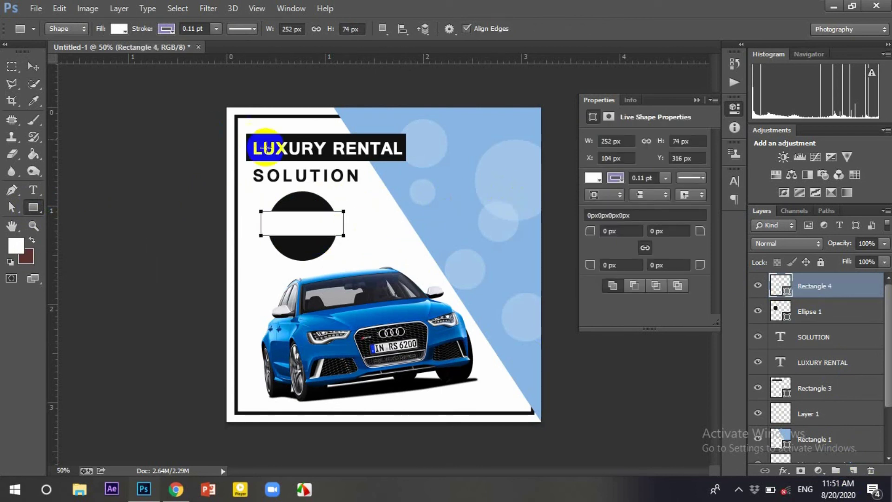
# - Centre the white bar on the circle and make it slightly thinner
pyautogui.click(33, 66)
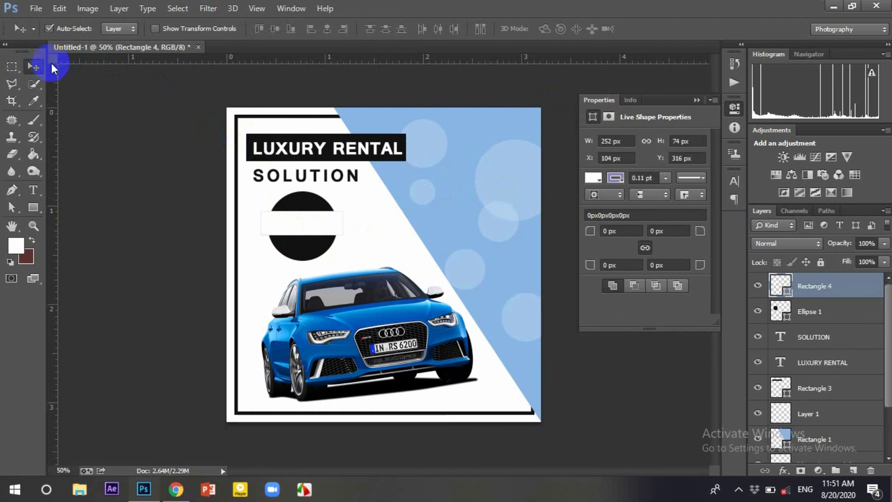
pyautogui.click(311, 220)
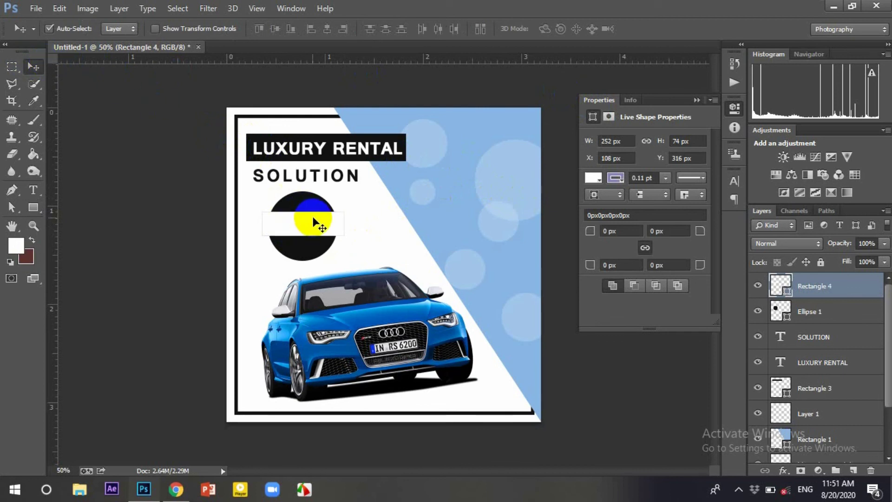
pyautogui.moveTo(314, 217); pyautogui.dragTo(335, 209)
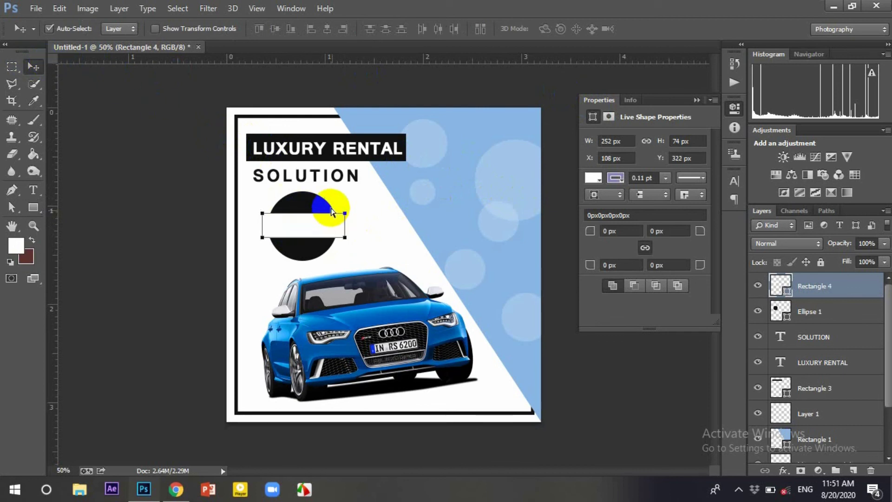
pyautogui.hotkey('ctrl', 't')
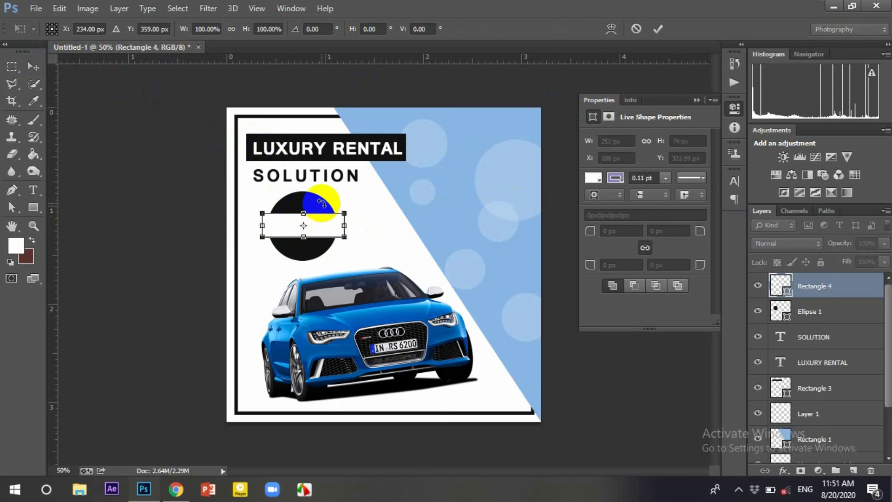
pyautogui.scroll(2, 297, 200)
pyautogui.scroll(2, 200, 172)
pyautogui.scroll(1, 362, 277)
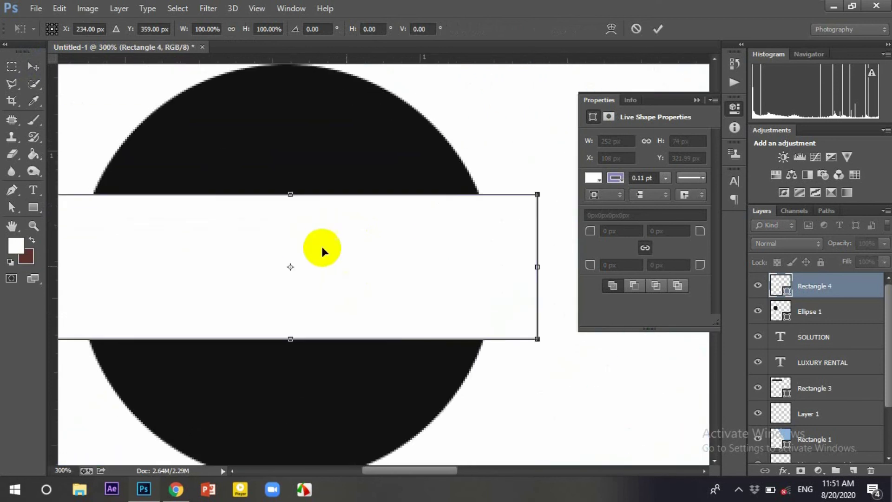
pyautogui.moveTo(289, 193); pyautogui.dragTo(289, 203)
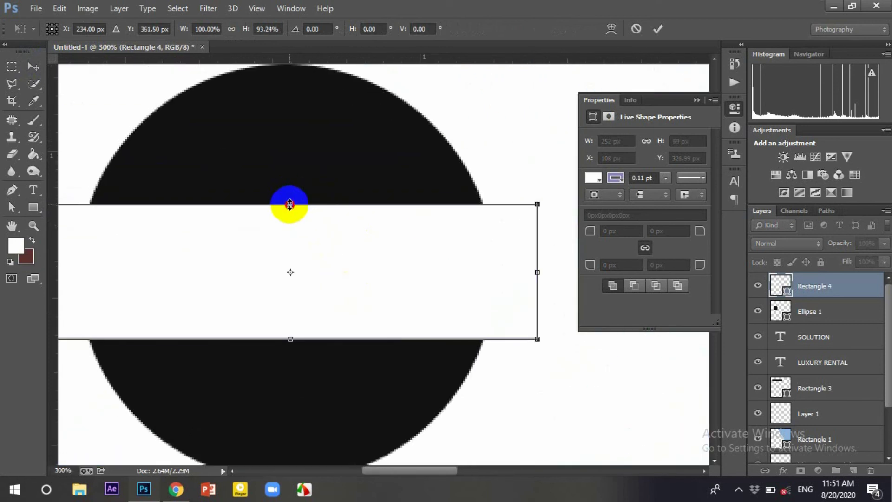
pyautogui.click(657, 29)
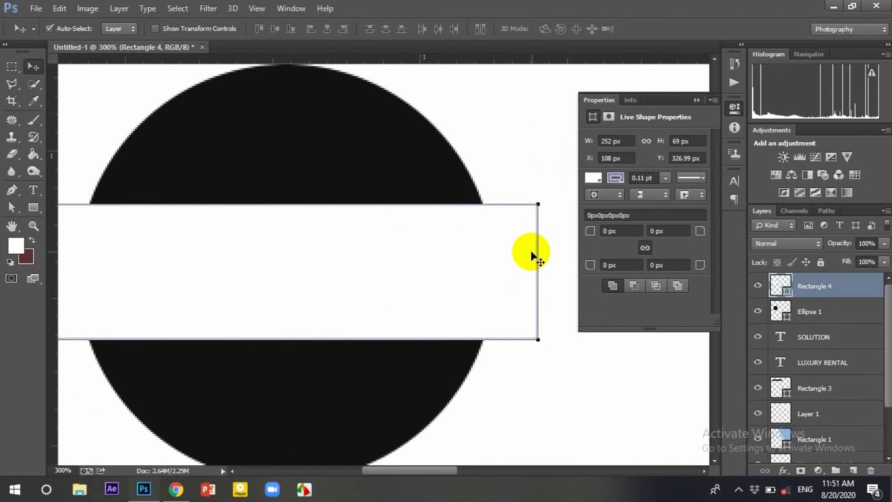
# - Fit the whole poster in the window with Ctrl+0
pyautogui.click(536, 262)
pyautogui.click(393, 215)
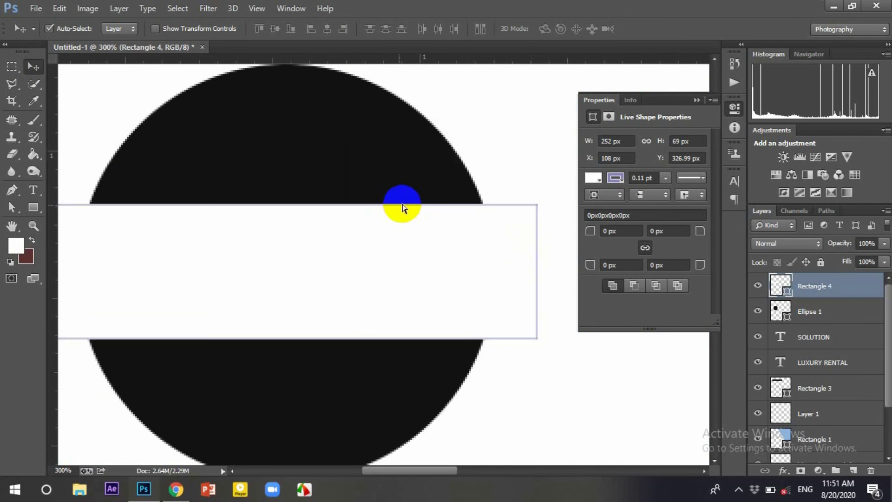
pyautogui.hotkey('ctrl', '0')
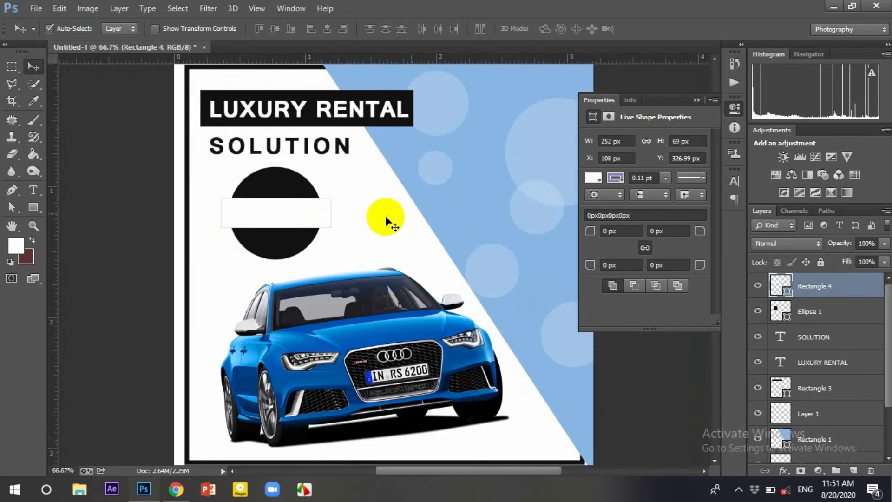
pyautogui.click(844, 309)
# - Give the Rectangle 4 bar a drop shadow with spread 18 and size 8
pyautogui.click(859, 290)
pyautogui.doubleClick(860, 290)
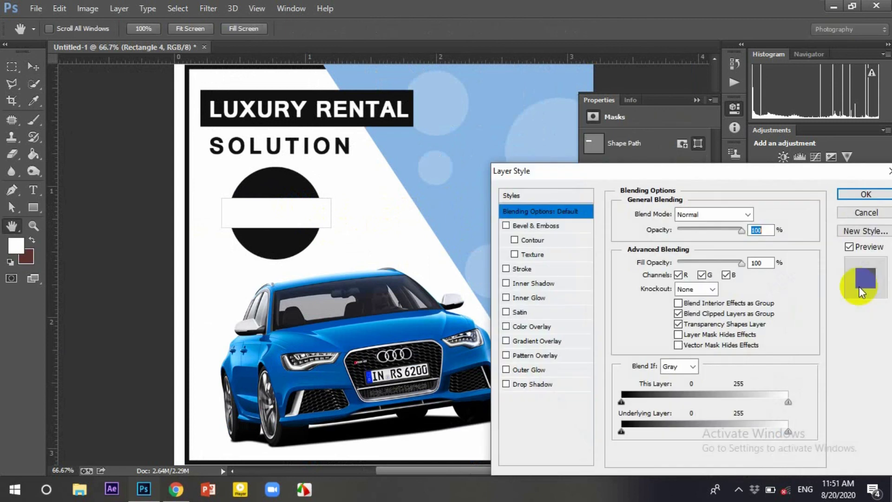
pyautogui.click(546, 383)
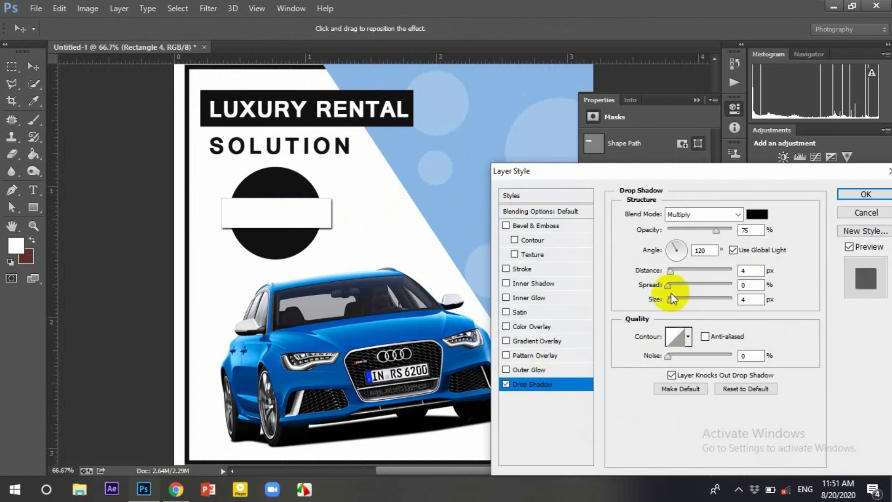
pyautogui.moveTo(668, 286)
pyautogui.mouseDown()
pyautogui.moveTo(677, 287)
pyautogui.moveTo(673, 299)
pyautogui.mouseUp()
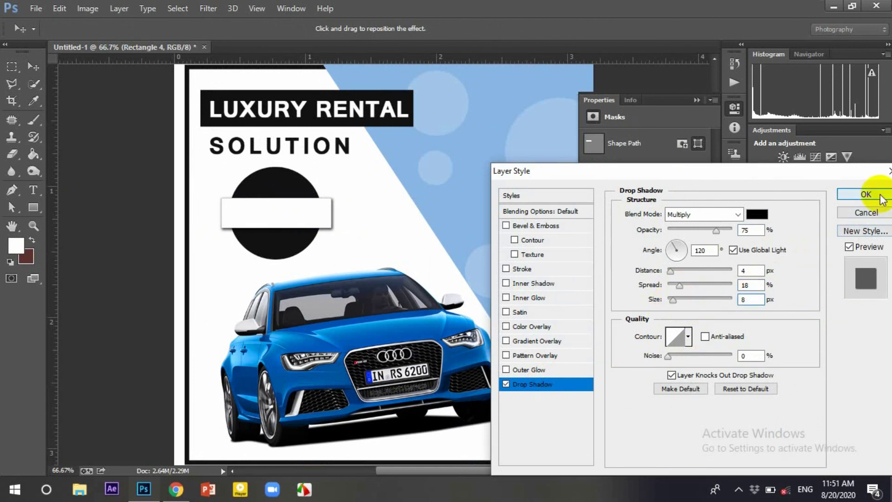
pyautogui.click(866, 194)
pyautogui.click(696, 100)
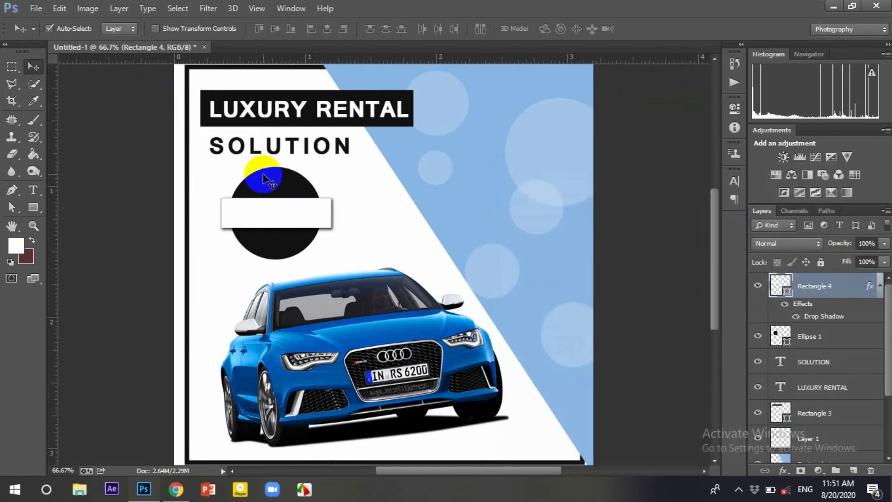
# - Scale the white bar down slightly
pyautogui.hotkey('ctrl', 't')
pyautogui.moveTo(329, 198); pyautogui.dragTo(325, 199)
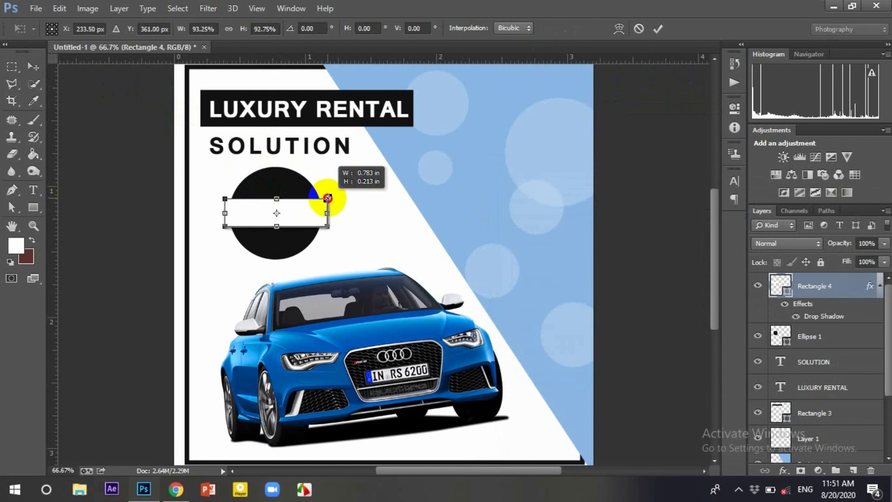
pyautogui.click(658, 29)
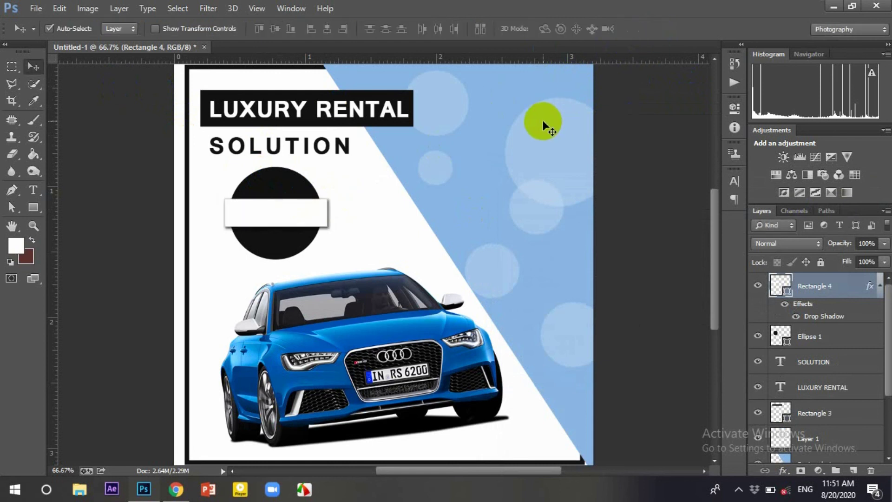
pyautogui.click(775, 287)
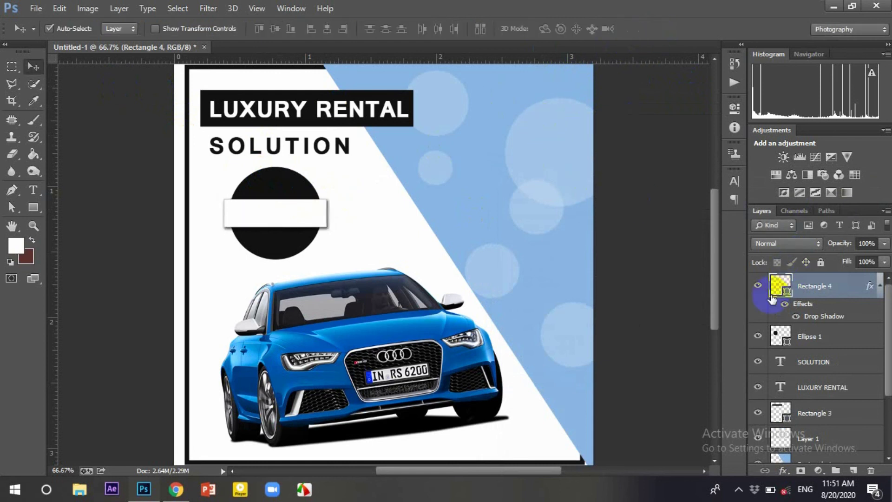
# - Type the 14.99$ price and shrink it onto the white bar
pyautogui.click(33, 190)
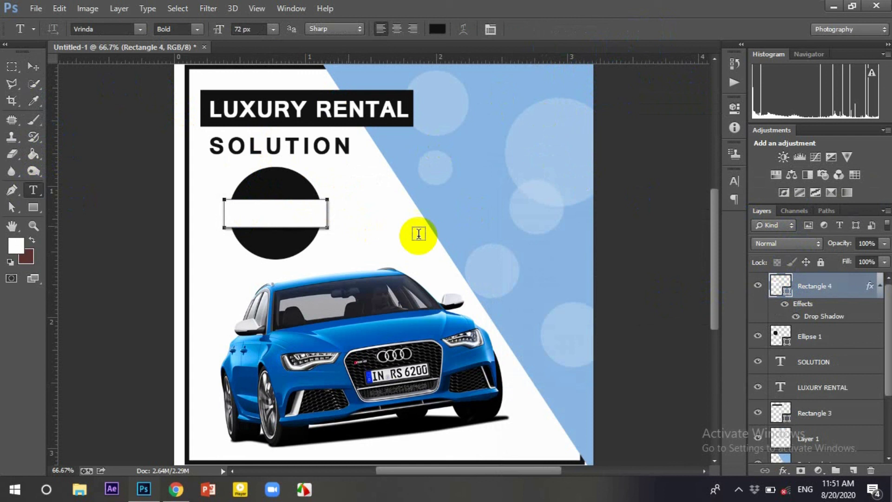
pyautogui.click(376, 217)
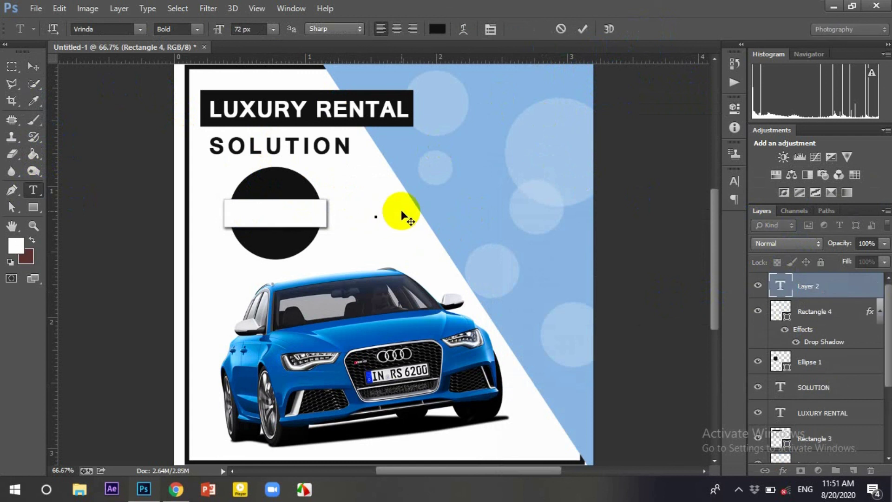
pyautogui.write('1')
pyautogui.write('4.99$')
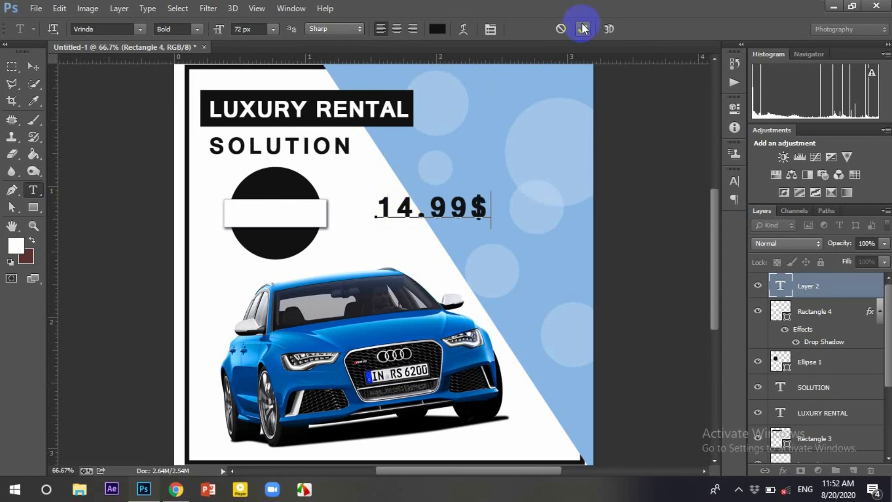
pyautogui.click(583, 29)
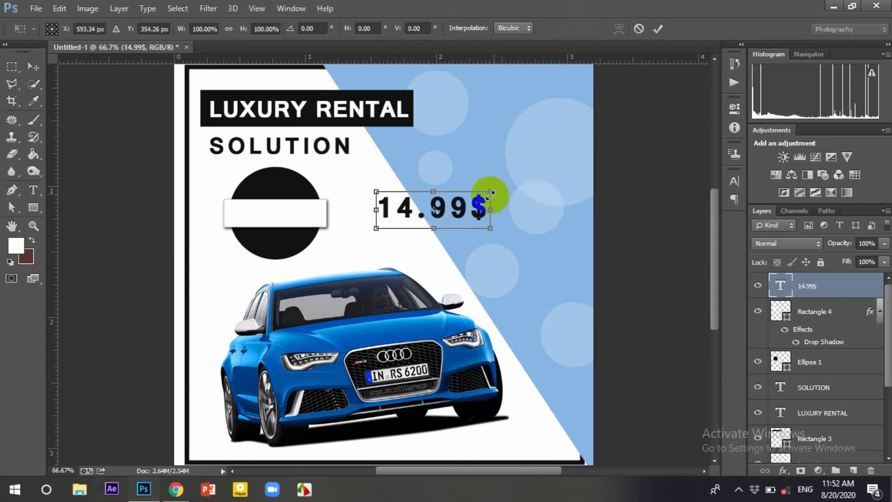
pyautogui.moveTo(488, 195); pyautogui.dragTo(306, 217)
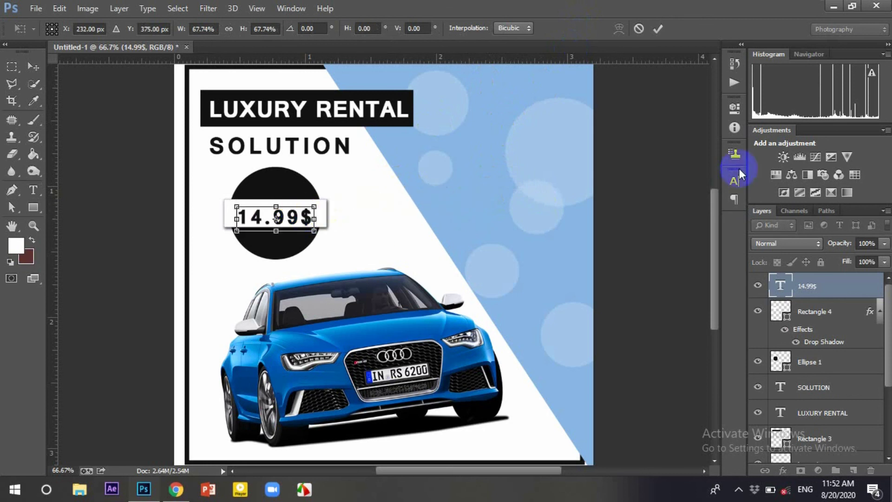
pyautogui.click(658, 29)
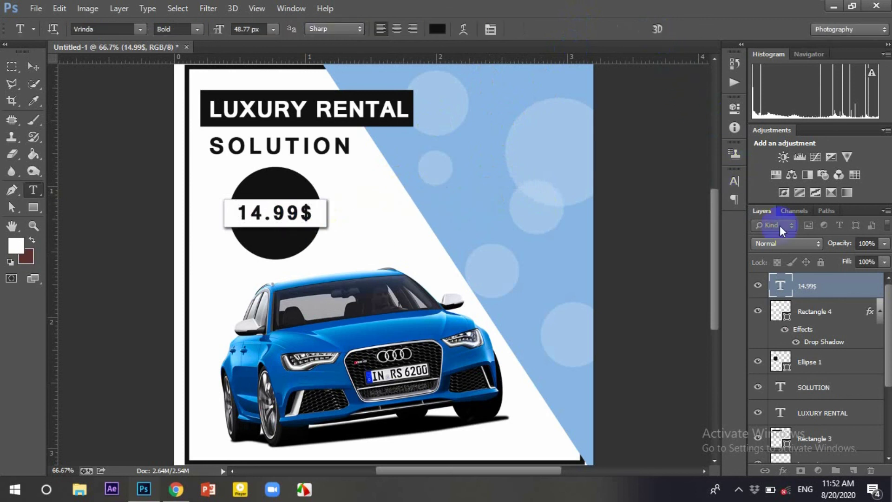
# - Set the 14.99$ text tracking to 0
pyautogui.doubleClick(774, 287)
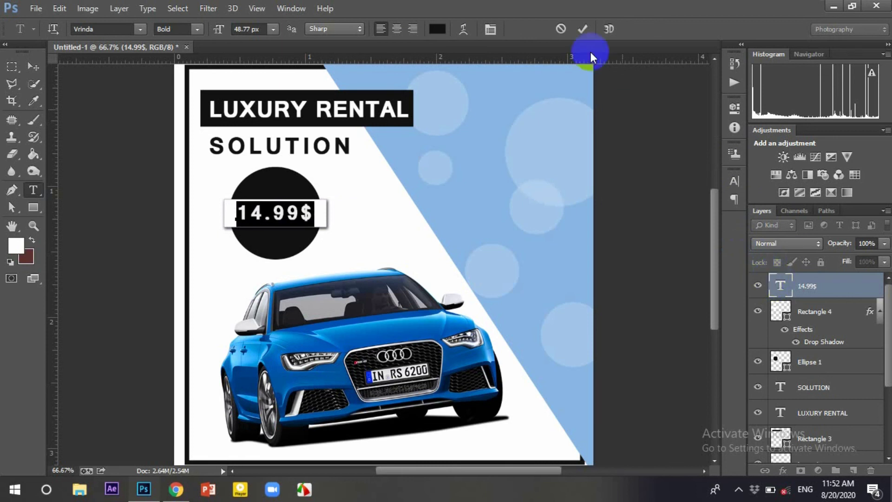
pyautogui.doubleClick(781, 285)
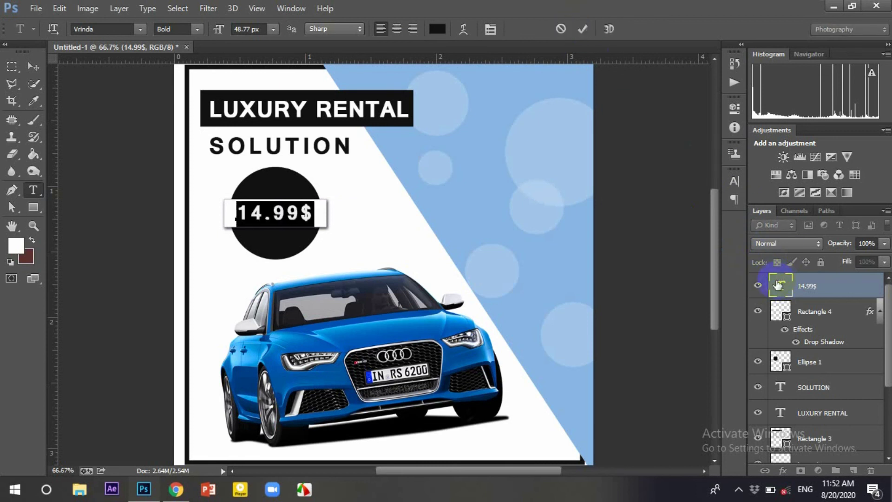
pyautogui.click(490, 29)
pyautogui.click(707, 223)
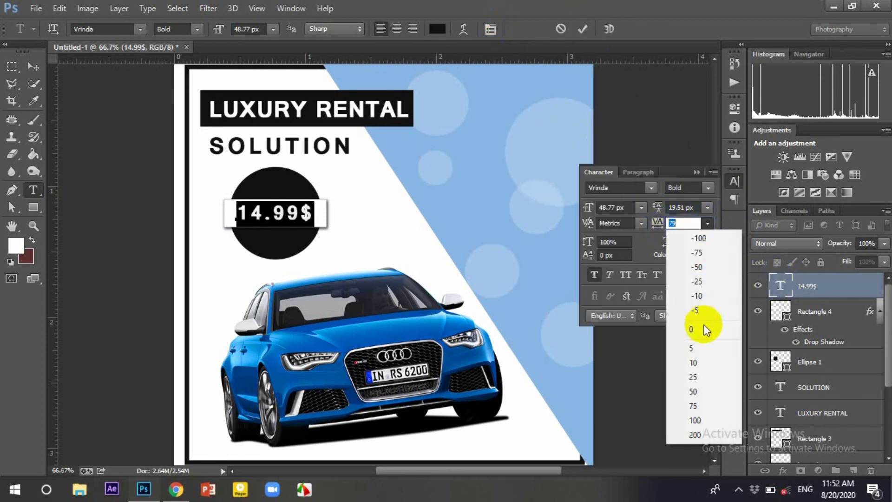
pyautogui.click(698, 324)
pyautogui.click(583, 29)
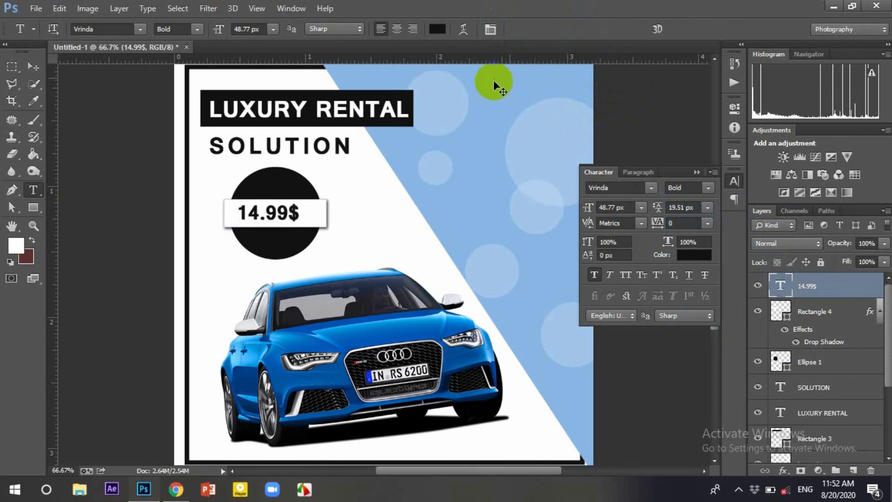
# - Enlarge the 14.99$ text slightly and nudge it right to centre it on the bar
pyautogui.hotkey('ctrl', 't')
pyautogui.moveTo(311, 194); pyautogui.dragTo(350, 189)
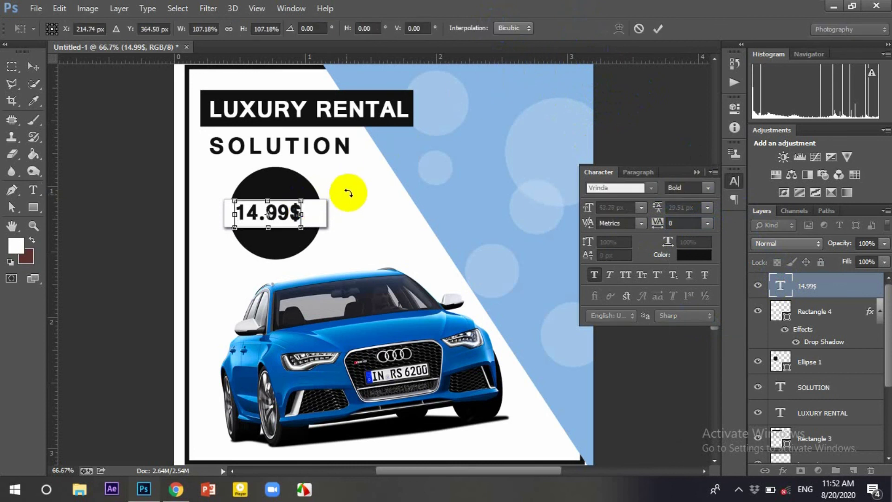
pyautogui.press('Right')
pyautogui.press('Right')
pyautogui.press('Right')
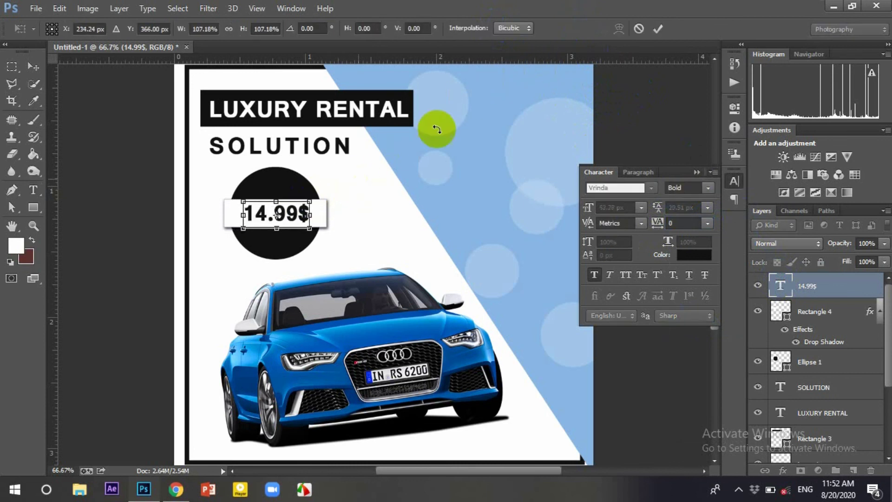
pyautogui.click(662, 29)
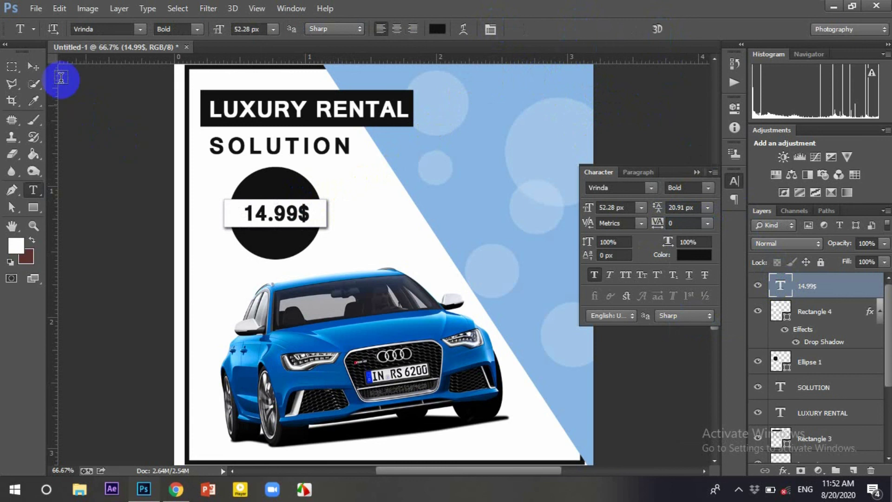
pyautogui.click(36, 67)
pyautogui.click(699, 235)
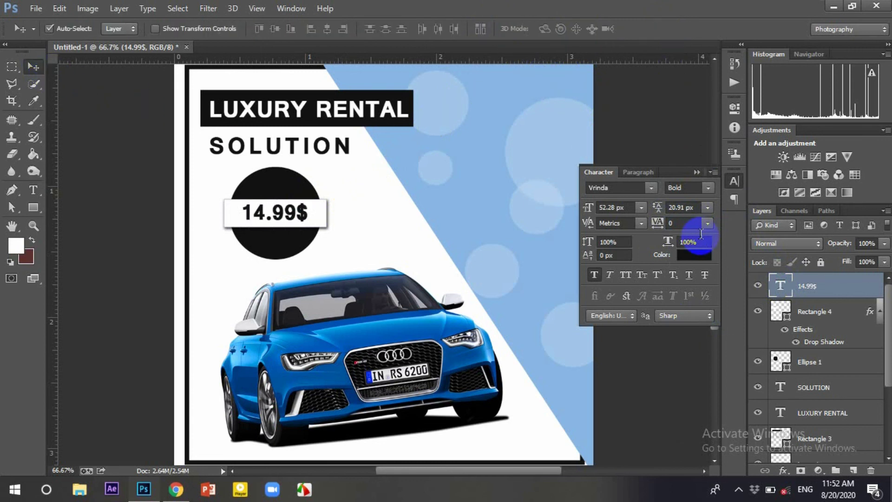
pyautogui.click(742, 255)
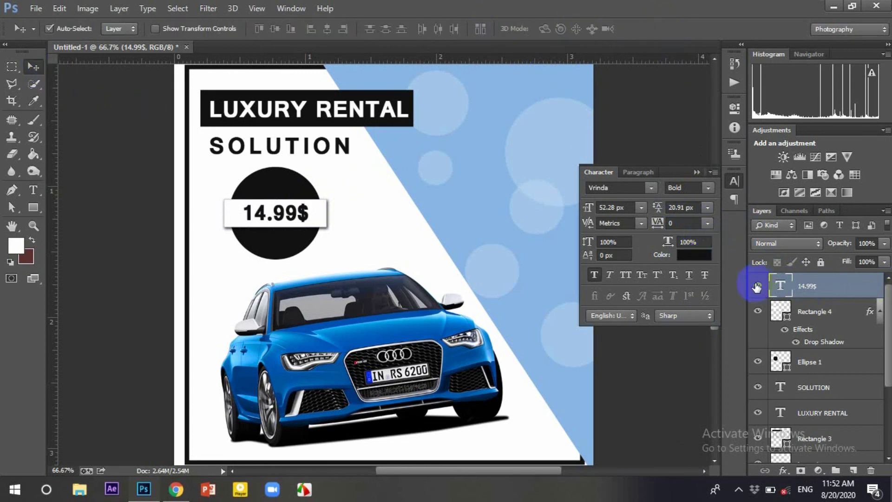
# - Duplicate the price text, retype it as START FROM, and colour it white
pyautogui.hotkey('ctrl', 'j')
pyautogui.press('t')
pyautogui.doubleClick(781, 281)
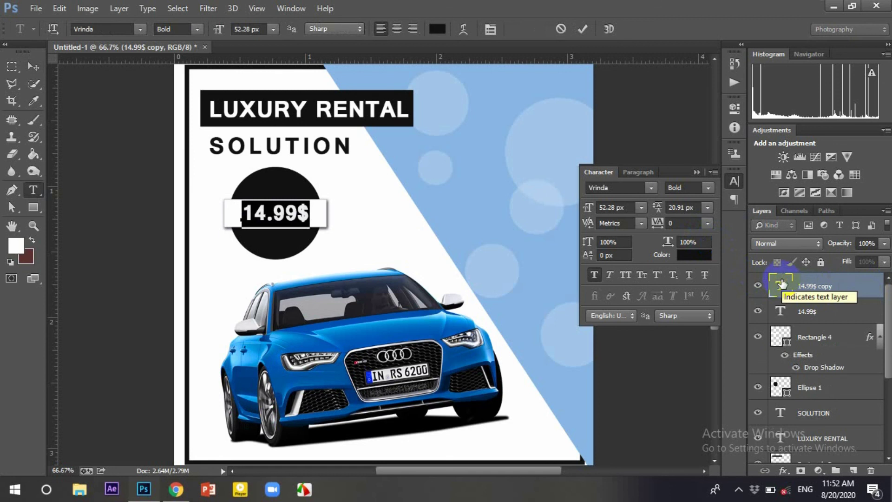
pyautogui.write('$4.')
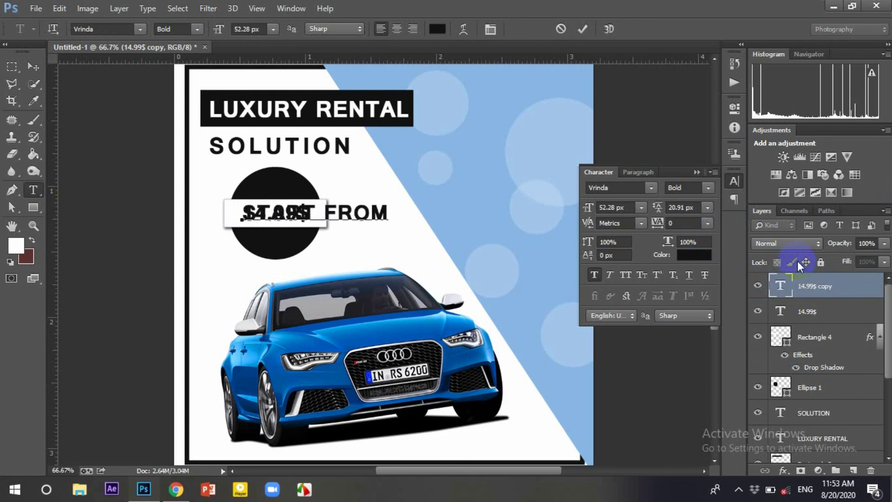
pyautogui.doubleClick(781, 284)
pyautogui.click(451, 32)
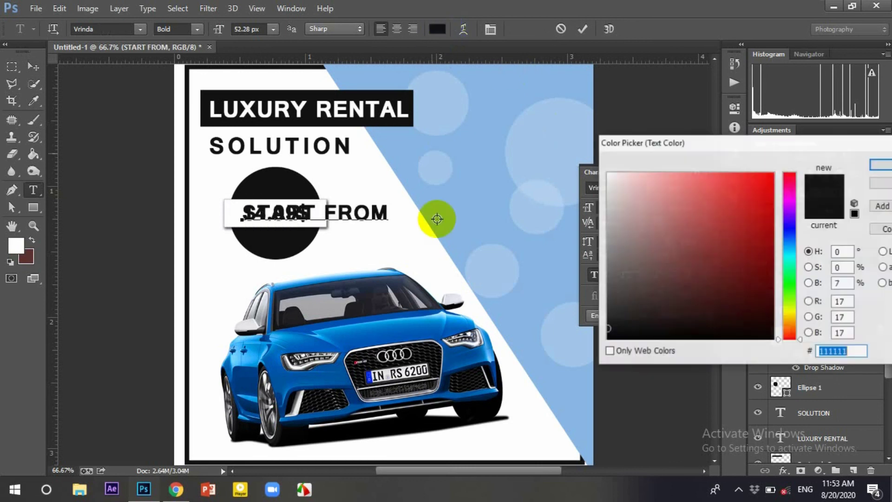
pyautogui.click(424, 235)
pyautogui.click(880, 155)
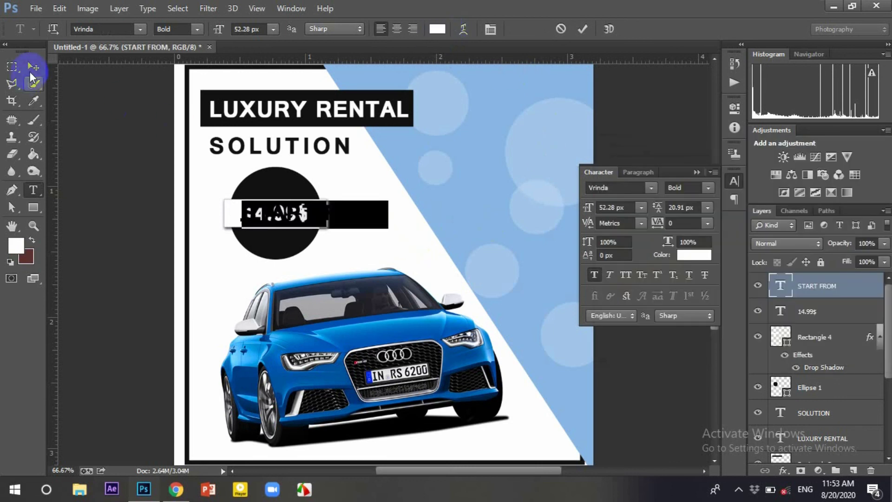
pyautogui.click(33, 66)
# - Shrink START FROM to 23.06 px above the price and duplicate its layer
pyautogui.hotkey('ctrl', 't')
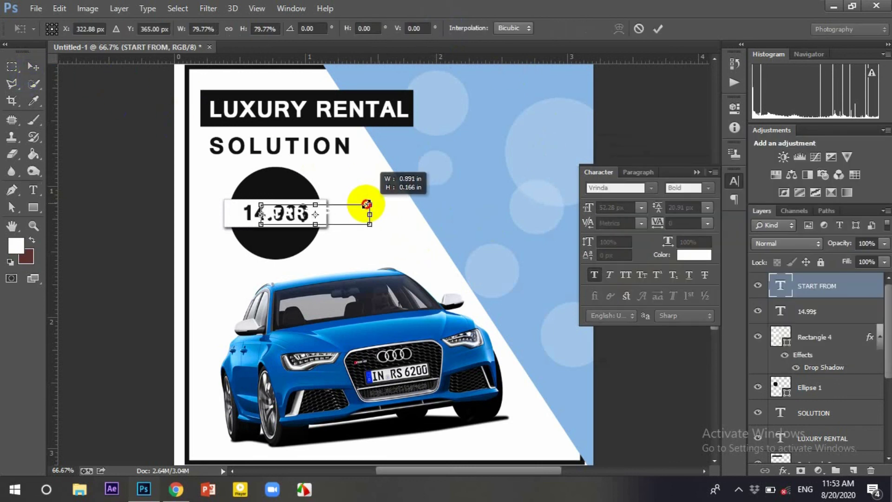
pyautogui.moveTo(388, 202)
pyautogui.mouseDown()
pyautogui.moveTo(317, 215)
pyautogui.moveTo(303, 189)
pyautogui.mouseUp()
pyautogui.click(658, 27)
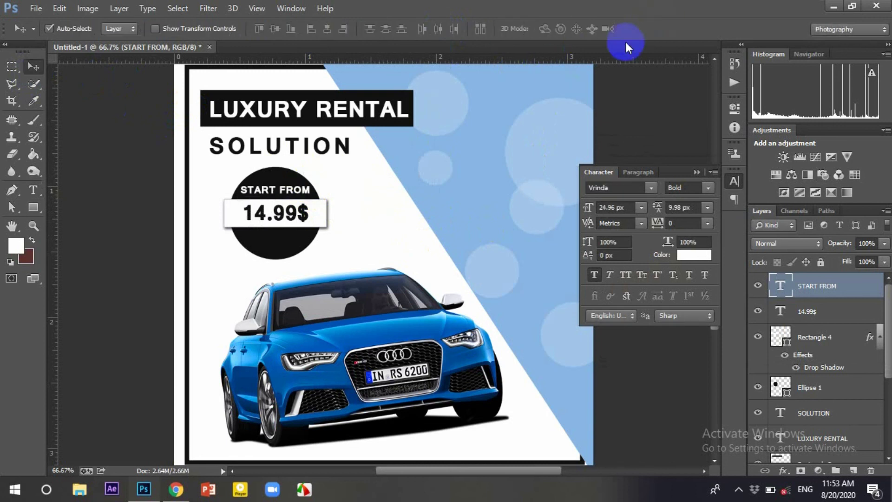
pyautogui.hotkey('ctrl', 't')
pyautogui.moveTo(319, 184); pyautogui.dragTo(310, 183)
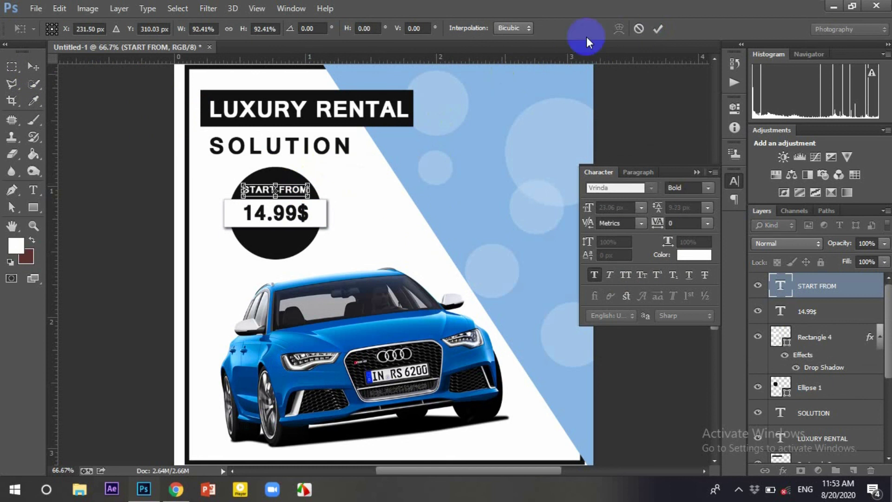
pyautogui.click(658, 29)
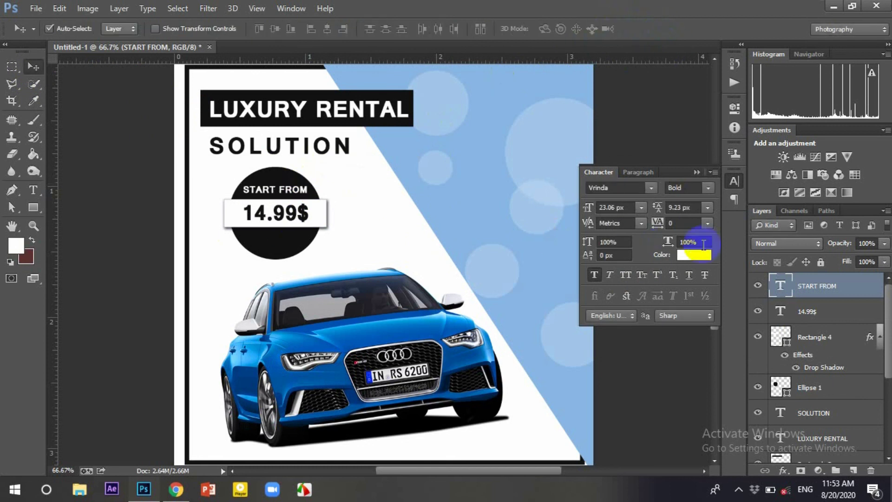
pyautogui.hotkey('ctrl', 'j')
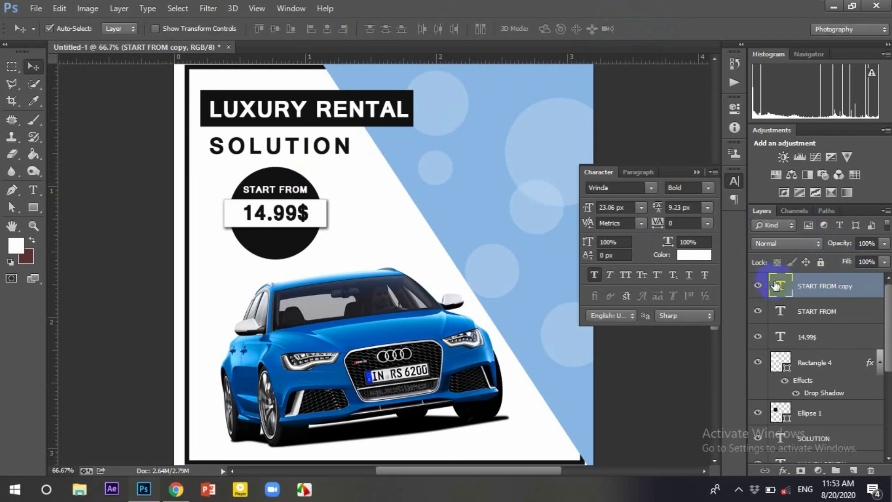
# - Retype the copy as PER DAY and enlarge it to 28.52 px below the price box
pyautogui.doubleClick(785, 280)
pyautogui.write('BE')
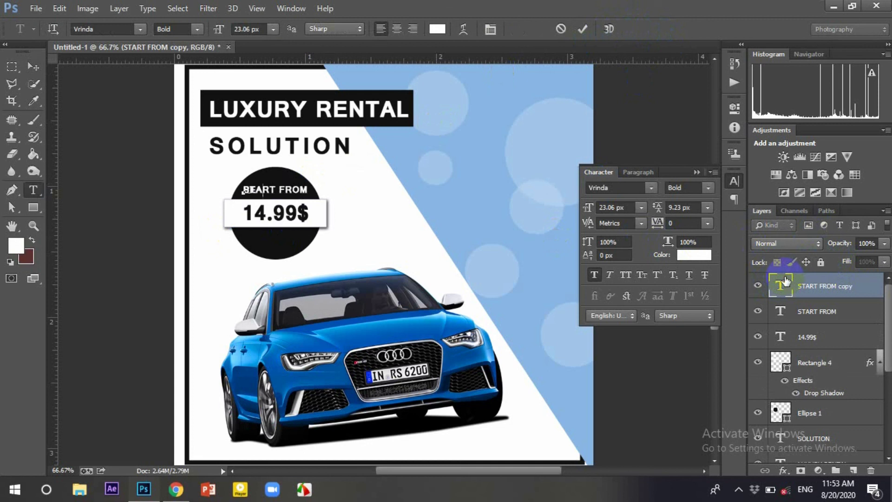
pyautogui.write('ST')
pyautogui.click(583, 30)
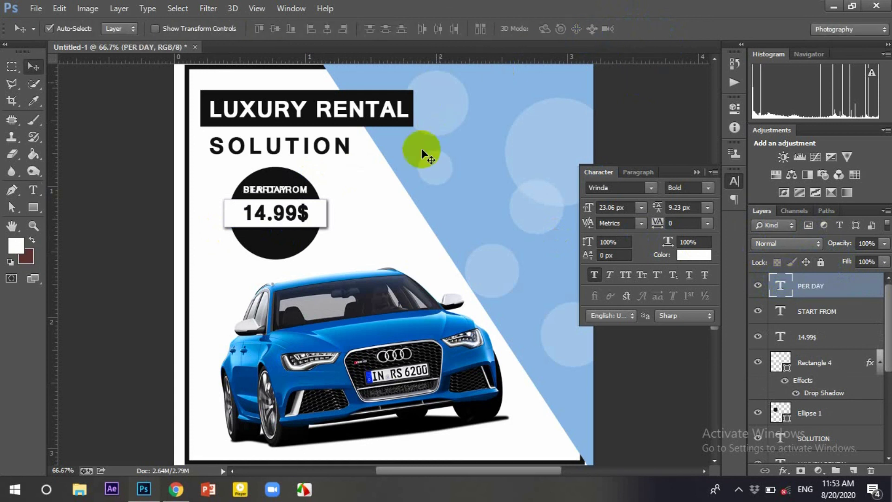
pyautogui.hotkey('ctrl', 't')
pyautogui.moveTo(291, 182)
pyautogui.mouseDown()
pyautogui.moveTo(309, 177)
pyautogui.moveTo(291, 241)
pyautogui.moveTo(300, 235)
pyautogui.mouseUp()
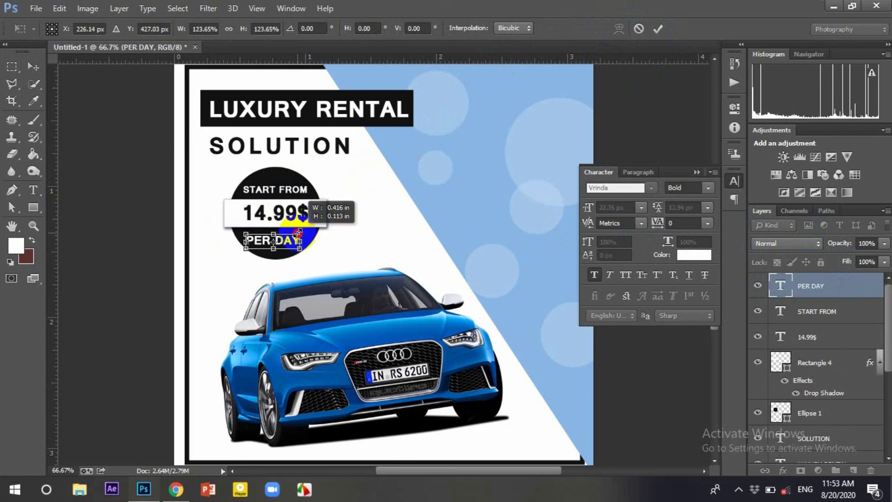
pyautogui.click(655, 29)
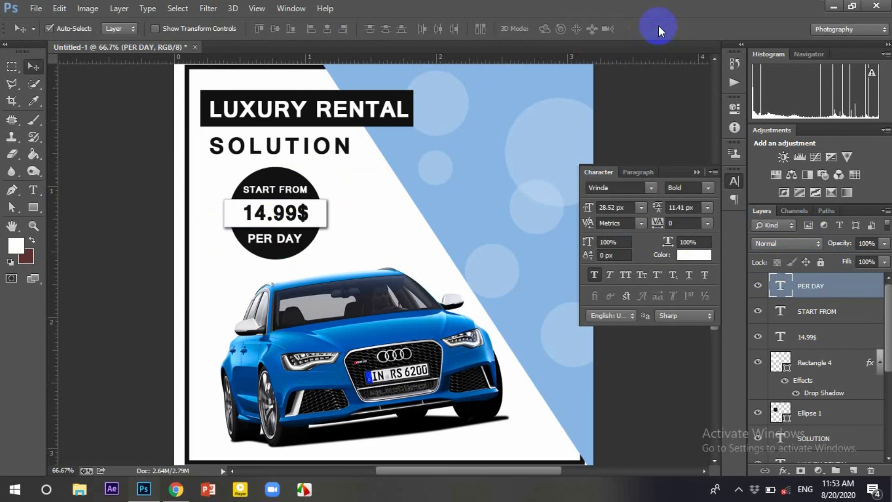
pyautogui.click(701, 176)
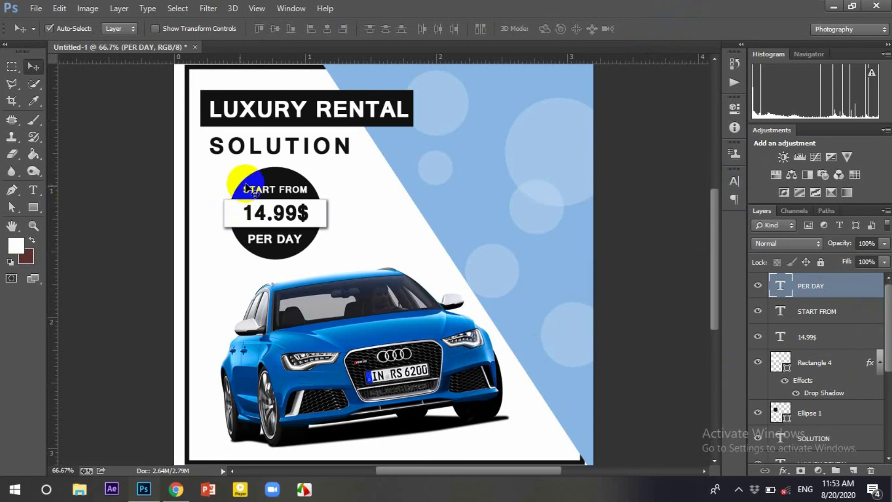
pyautogui.hotkey('ctrl', '-')
# - Copy the LUXURY RENTAL bar to the bottom-right corner and shorten it
pyautogui.click(397, 155)
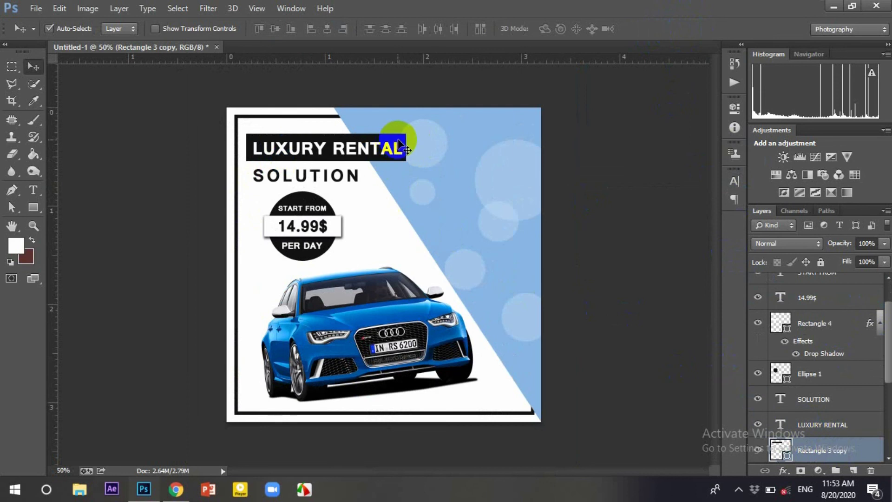
pyautogui.moveTo(398, 142)
pyautogui.mouseDown()
pyautogui.moveTo(542, 372)
pyautogui.moveTo(523, 367)
pyautogui.moveTo(563, 391)
pyautogui.mouseUp()
pyautogui.hotkey('ctrl', 't')
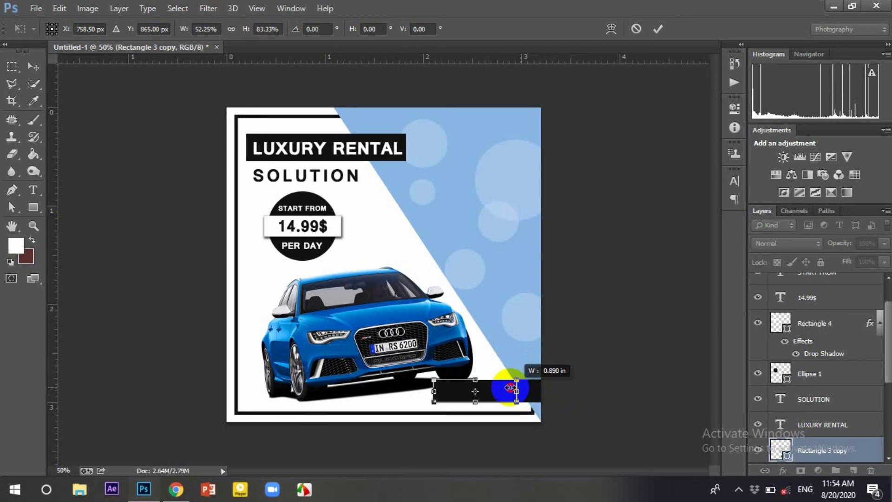
pyautogui.moveTo(563, 391)
pyautogui.mouseDown()
pyautogui.moveTo(517, 394)
pyautogui.moveTo(515, 381)
pyautogui.mouseUp()
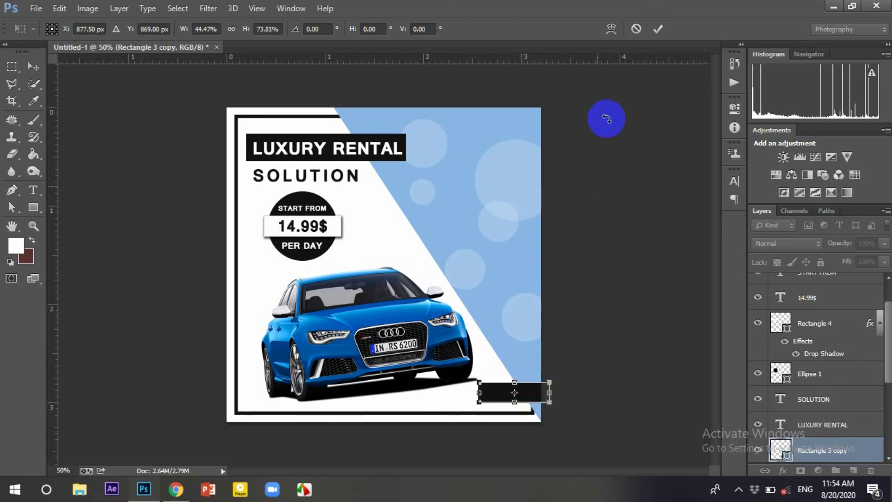
pyautogui.click(658, 29)
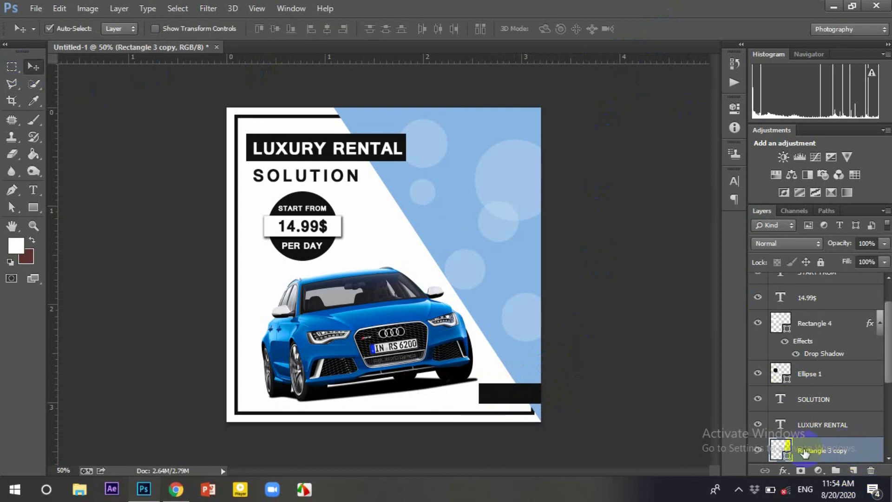
# - Fill the copied bar with #ffffff and add a drop shadow with 11% spread, 4 px size
pyautogui.doubleClick(785, 449)
pyautogui.write('ffffff')
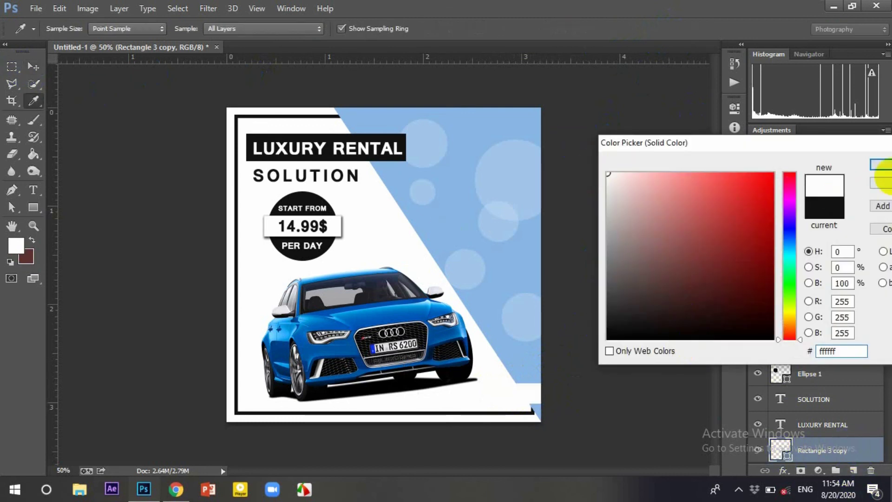
pyautogui.click(888, 165)
pyautogui.doubleClick(852, 449)
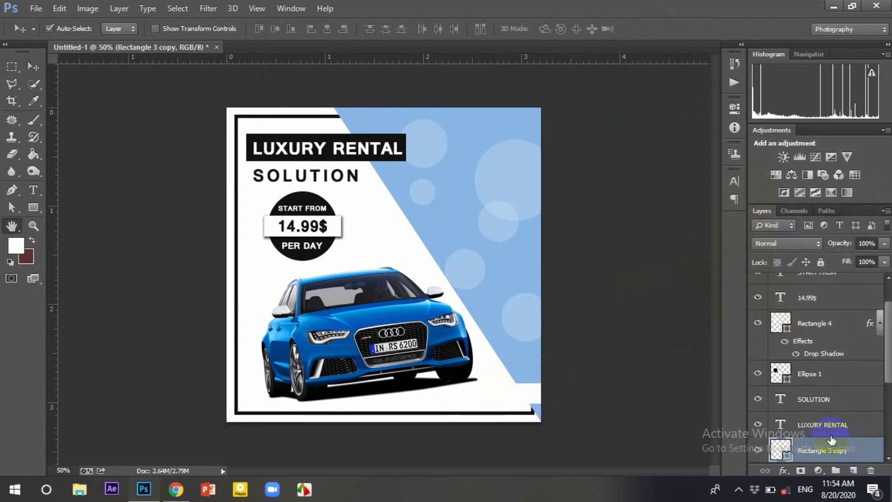
pyautogui.moveTo(641, 169); pyautogui.dragTo(712, 129)
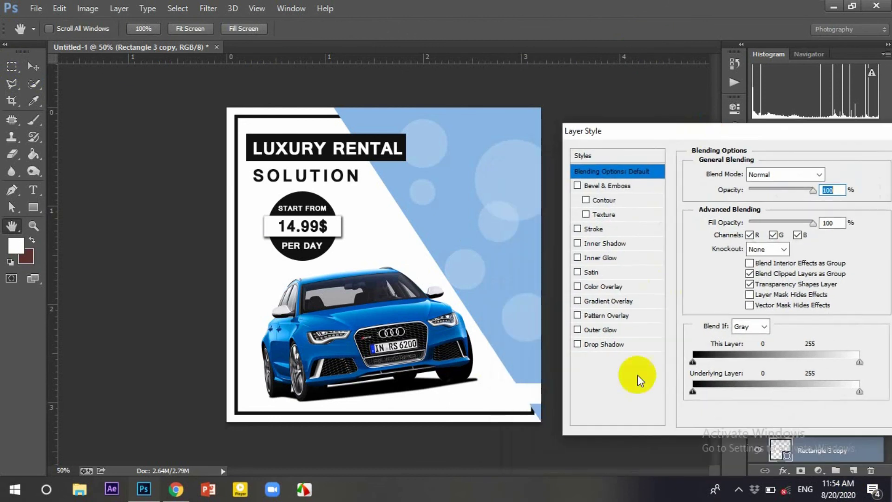
pyautogui.click(604, 344)
pyautogui.moveTo(740, 247); pyautogui.dragTo(744, 247)
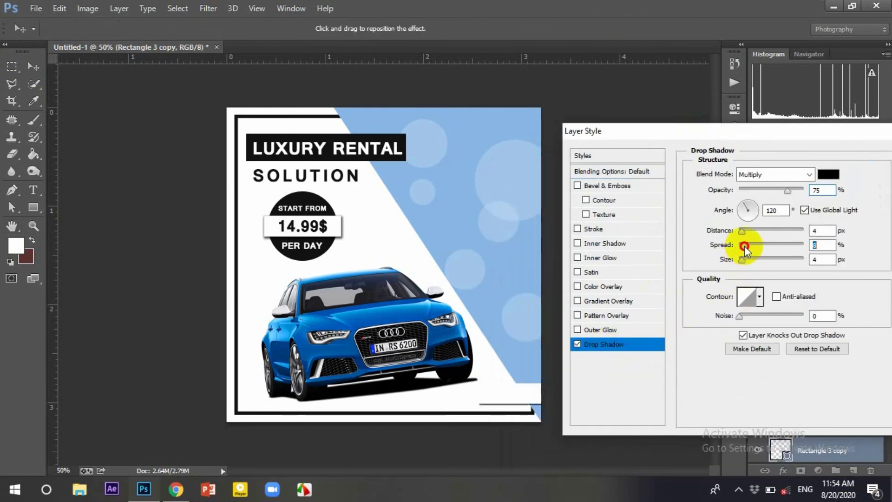
pyautogui.moveTo(762, 131); pyautogui.dragTo(662, 132)
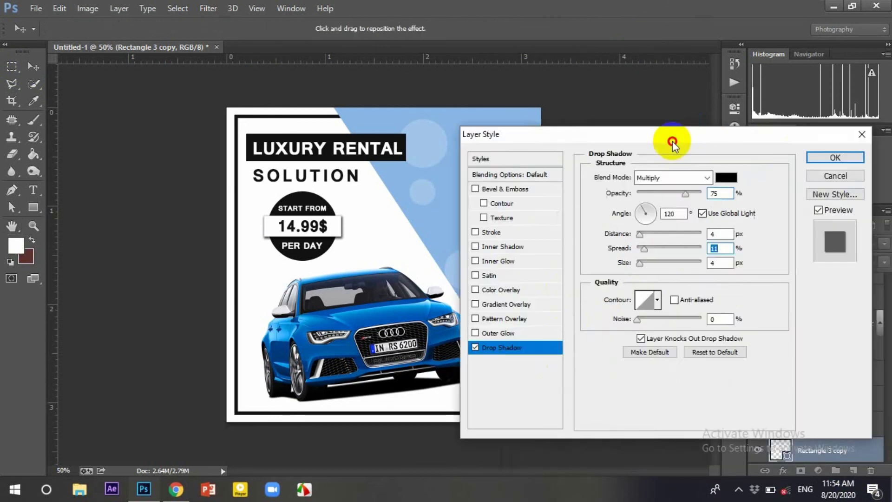
pyautogui.click(831, 155)
pyautogui.scroll(2, 792, 331)
# - Duplicate the 14.99$ text layer and retype it as LEARN MORE
pyautogui.click(816, 284)
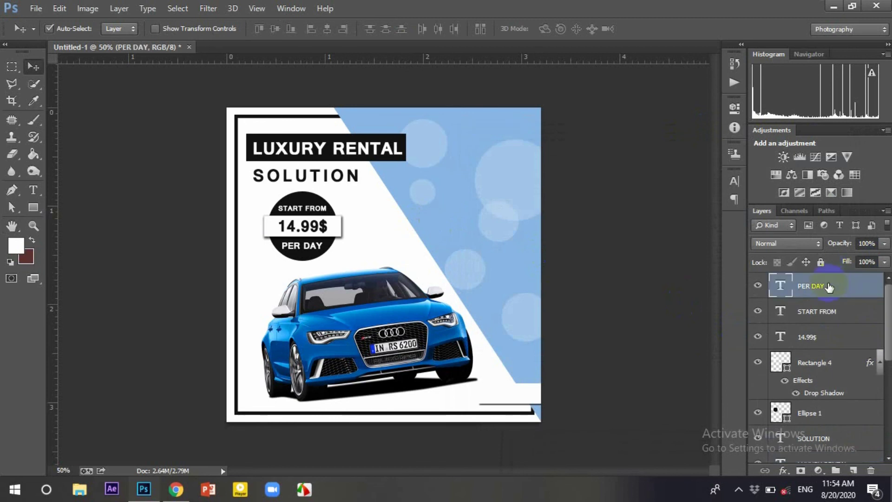
pyautogui.click(810, 316)
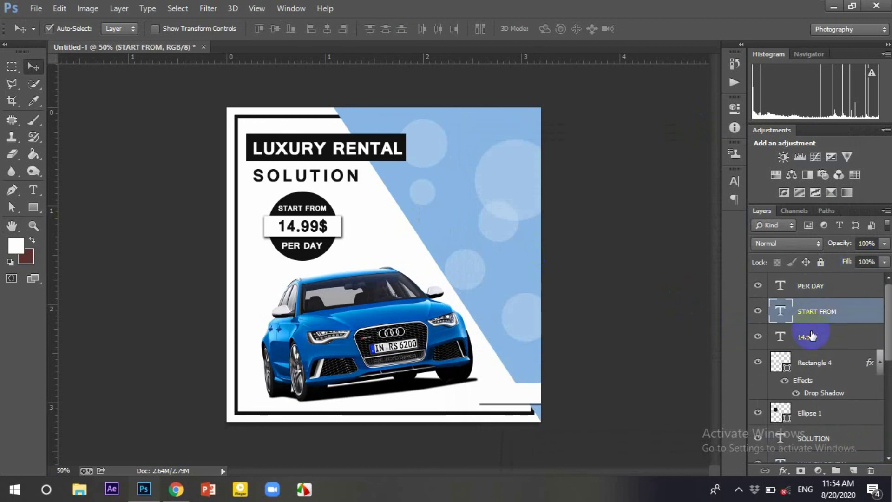
pyautogui.click(812, 335)
pyautogui.hotkey('ctrl', 'j')
pyautogui.doubleClick(777, 337)
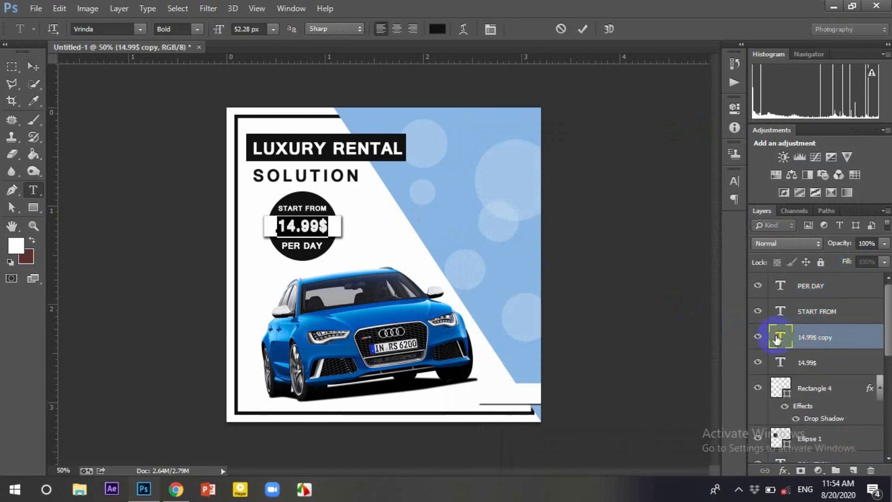
pyautogui.press('Left')
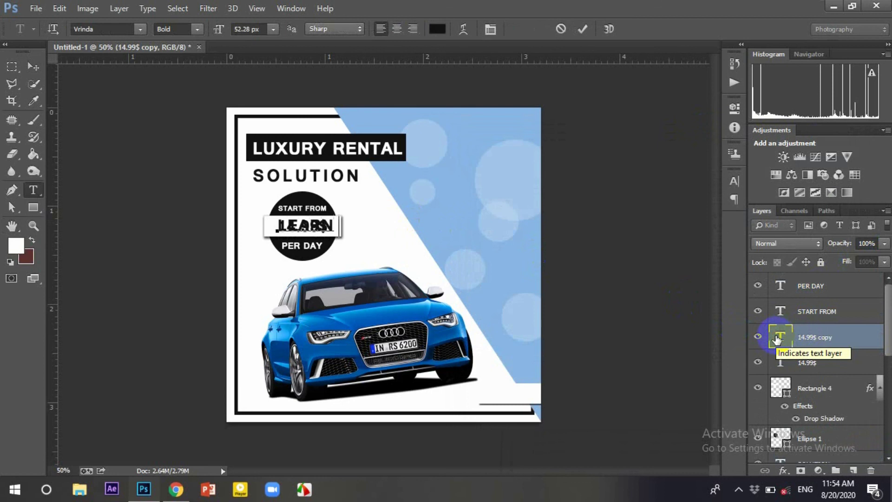
pyautogui.click(583, 29)
# - Shrink LEARN MORE and place it on the bottom-right white bar
pyautogui.press('v')
pyautogui.hotkey('ctrl', 't')
pyautogui.moveTo(398, 215)
pyautogui.mouseDown()
pyautogui.moveTo(539, 387)
pyautogui.moveTo(523, 393)
pyautogui.mouseUp()
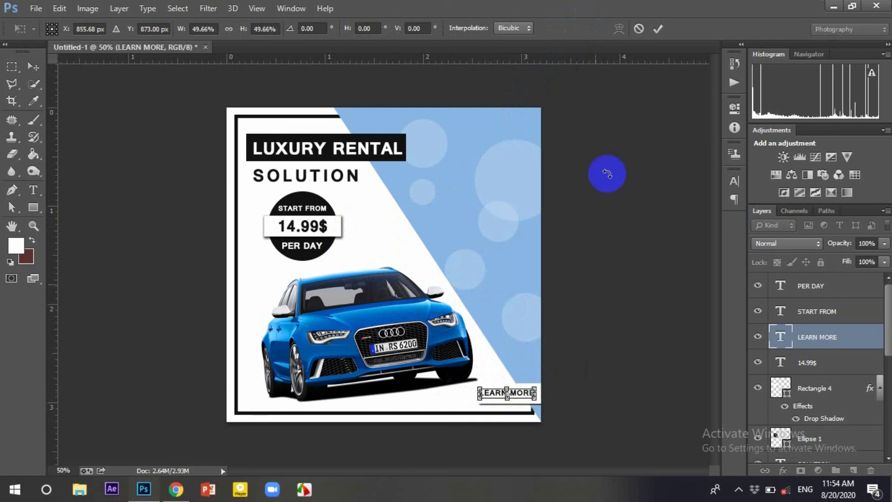
pyautogui.click(657, 28)
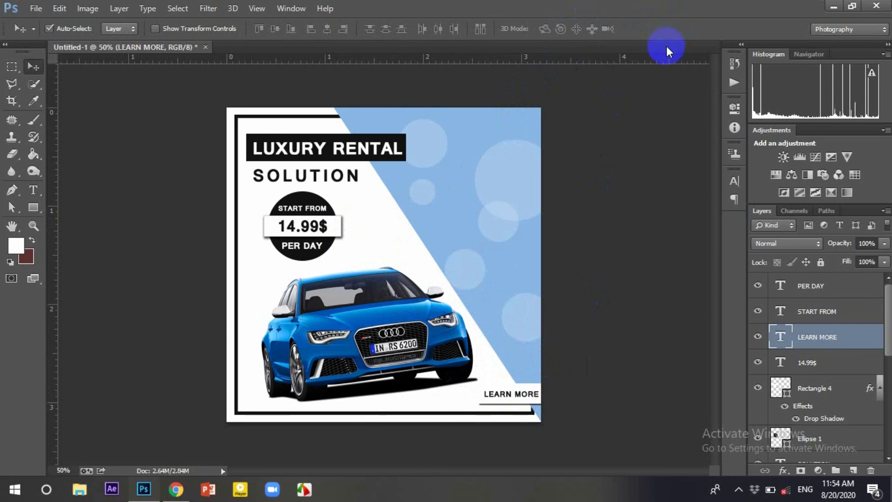
# - Enlarge the blue car slightly
pyautogui.click(400, 321)
pyautogui.hotkey('ctrl', 't')
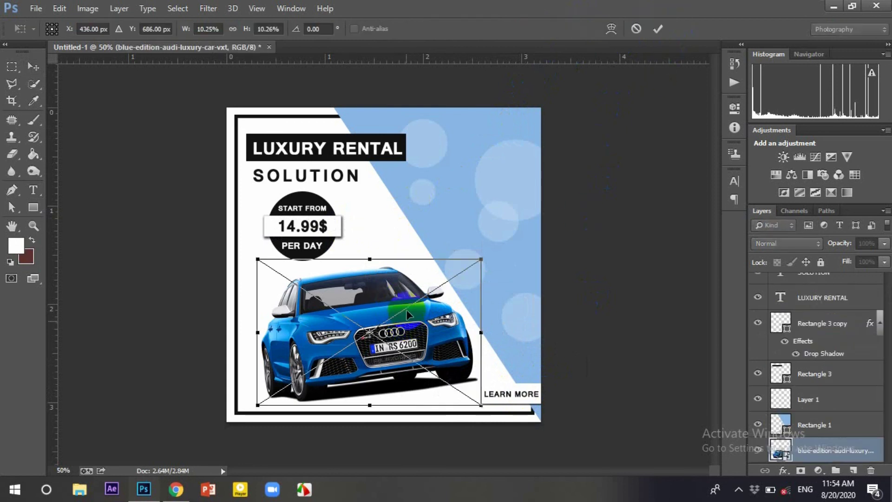
pyautogui.moveTo(487, 255); pyautogui.dragTo(493, 258)
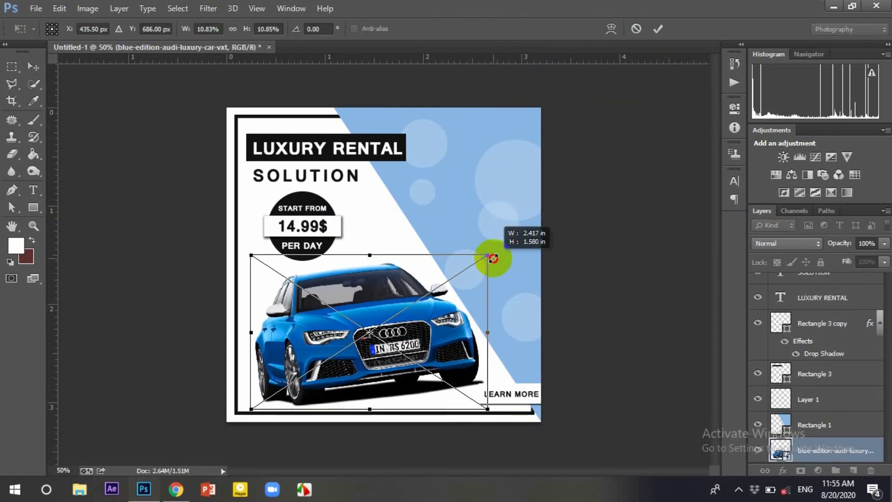
pyautogui.click(658, 29)
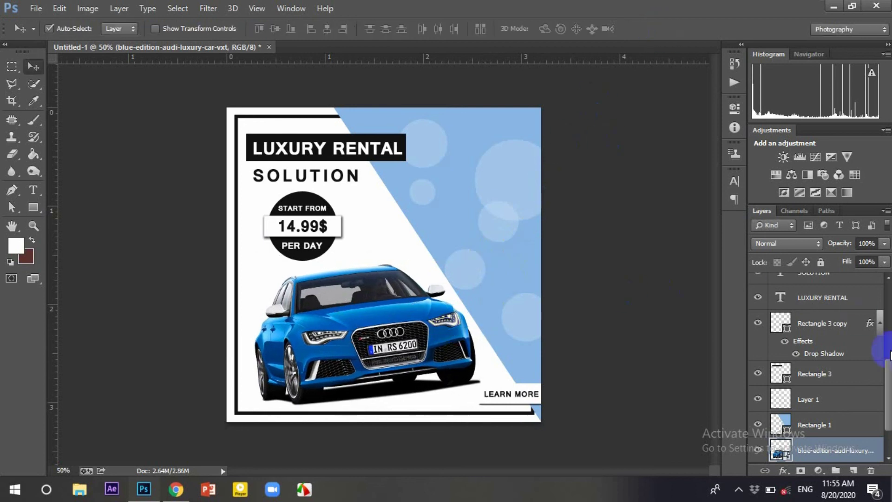
# - Zoom and pan across the ad to review the headline, car and LEARN MORE button
pyautogui.moveTo(887, 369); pyautogui.dragTo(887, 270)
pyautogui.hotkey('ctrl', '+')
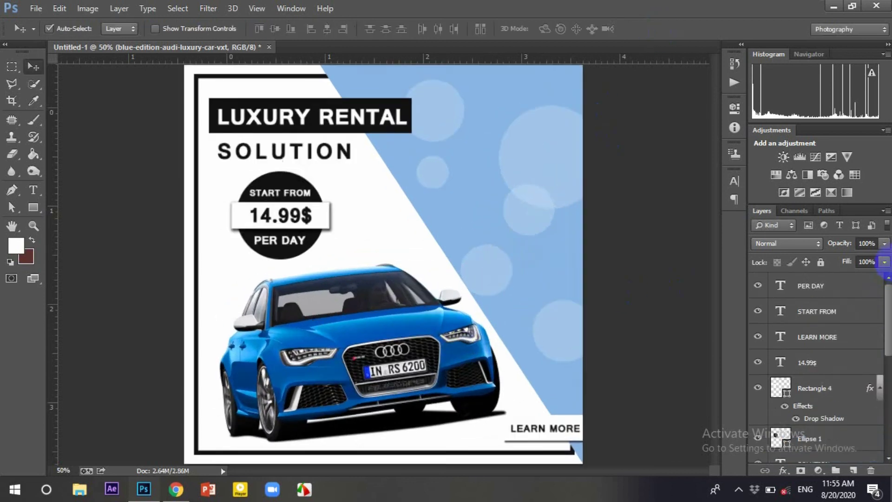
pyautogui.hotkey('ctrl', '+')
pyautogui.moveTo(346, 205)
pyautogui.mouseDown()
pyautogui.moveTo(346, 327)
pyautogui.moveTo(319, 323)
pyautogui.moveTo(316, 201)
pyautogui.mouseUp()
pyautogui.moveTo(352, 351); pyautogui.dragTo(331, 247)
pyautogui.moveTo(358, 446); pyautogui.dragTo(360, 290)
pyautogui.hotkey('ctrl', '-')
pyautogui.hotkey('ctrl', '-')
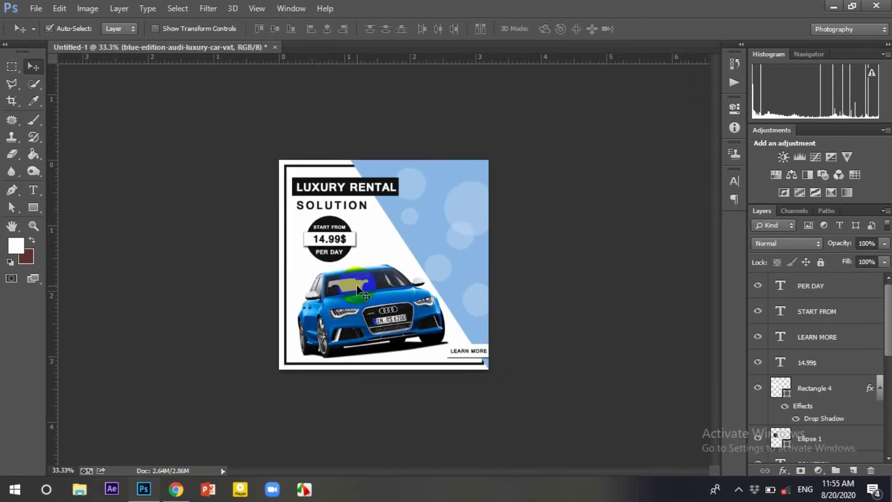
pyautogui.hotkey('ctrl', '+')
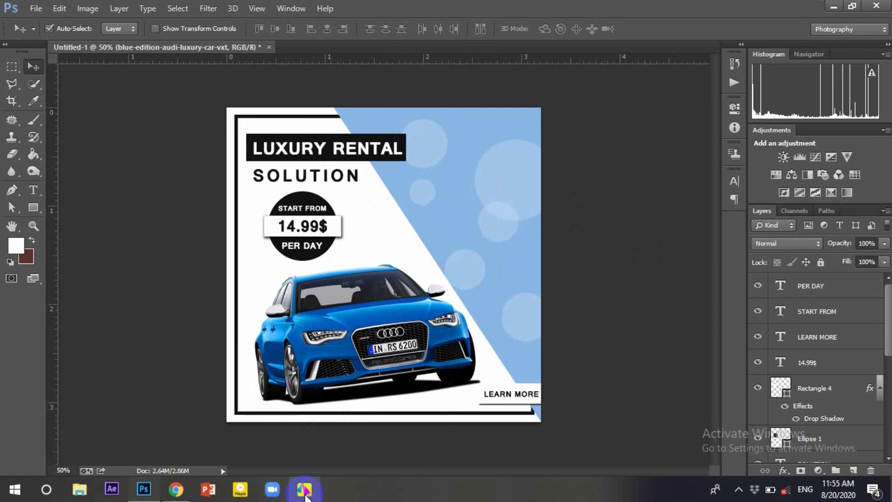
pyautogui.click(452, 406)
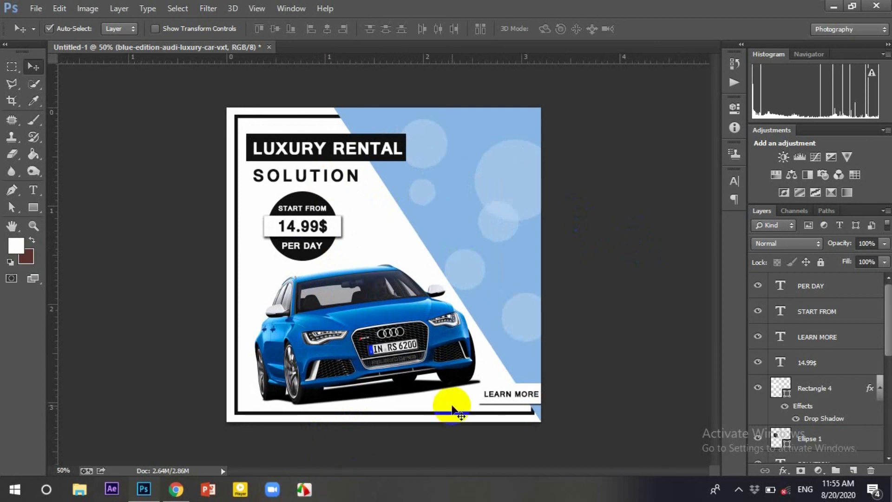